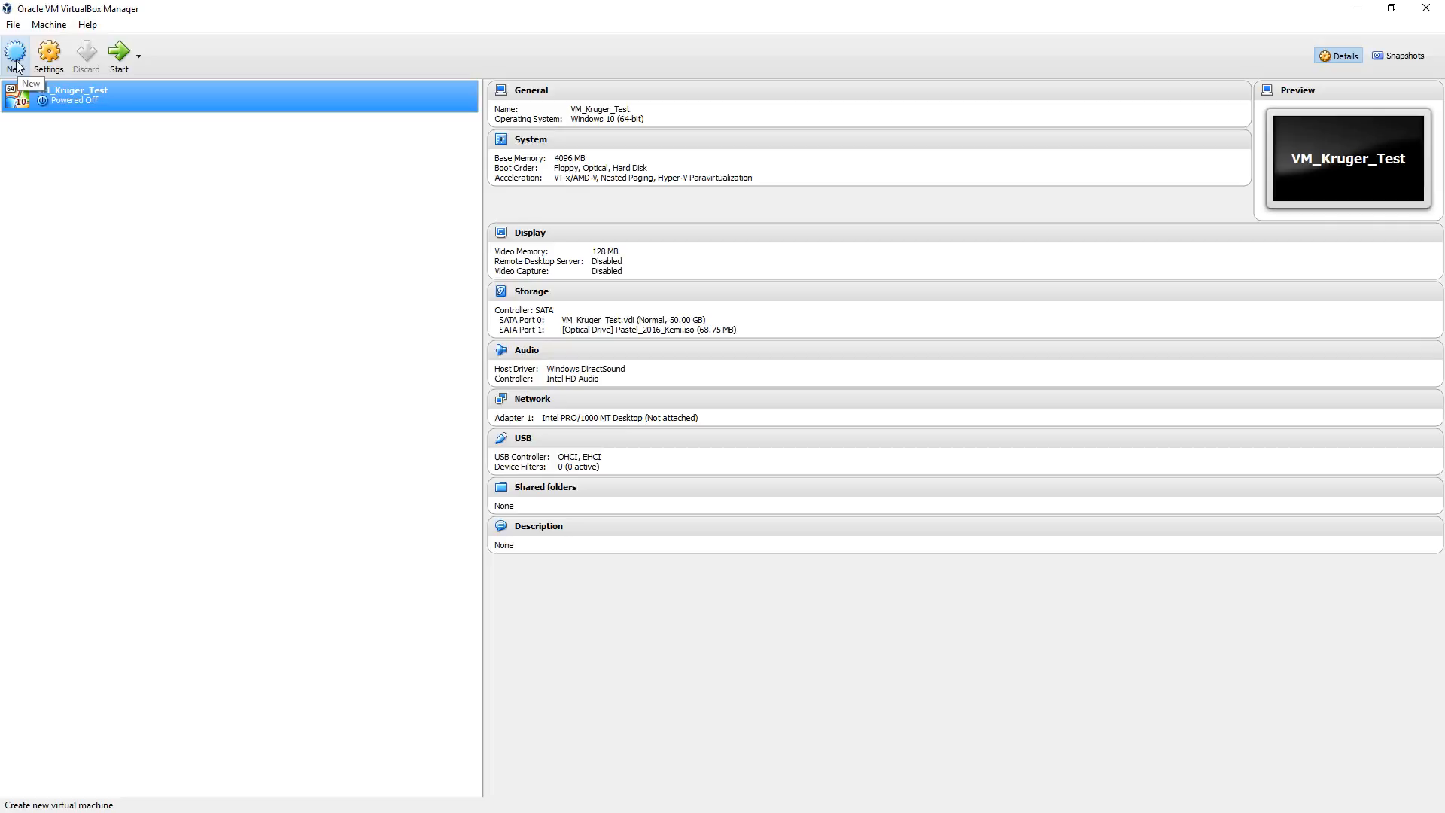
Step: Start a new virtual machine named VM_Mint with type Linux and version Other Linux (64-bit)
{"action": "left_click", "coordinate": [16, 65]}
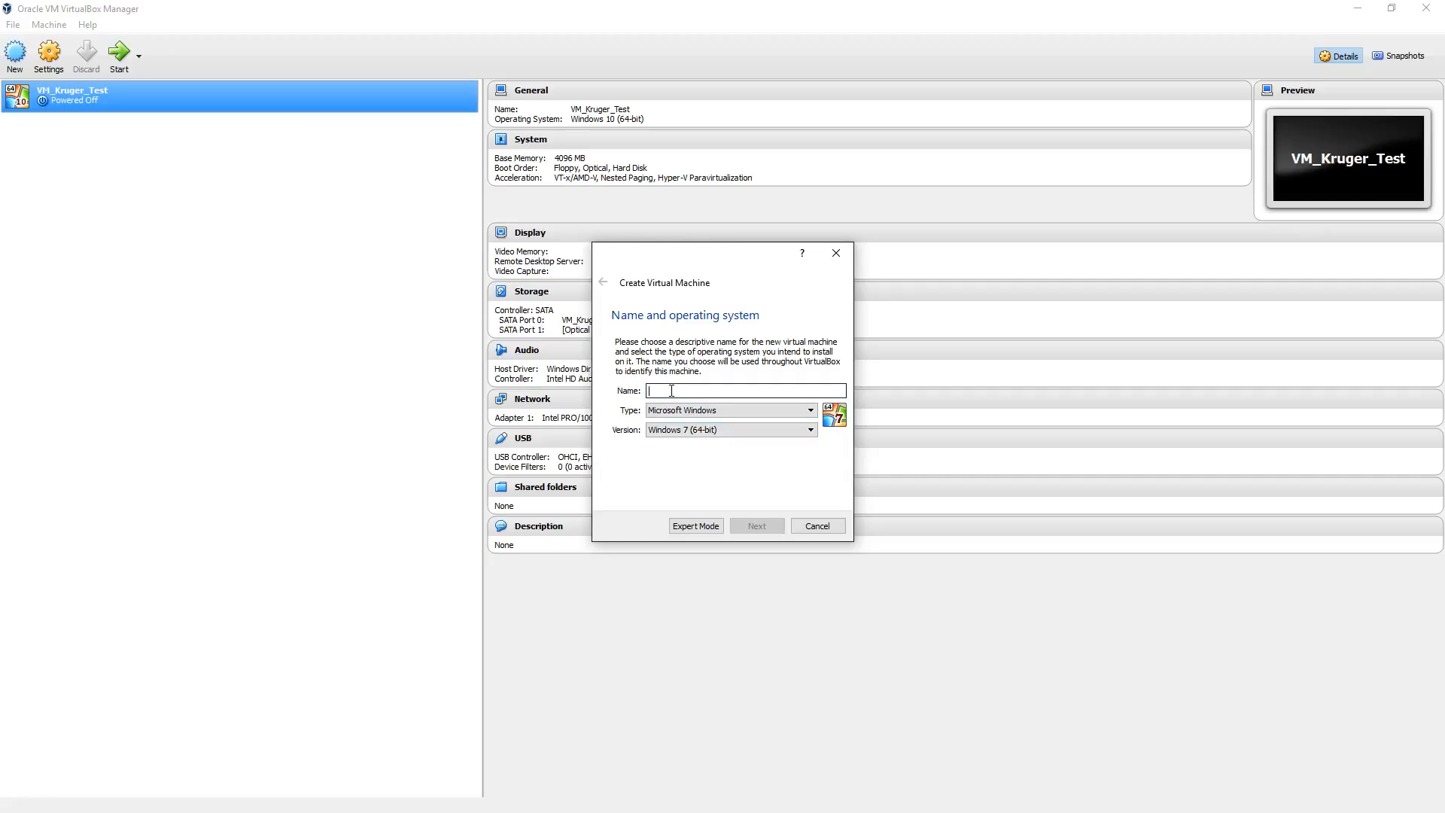
{"action": "type", "text": "VM_Mint"}
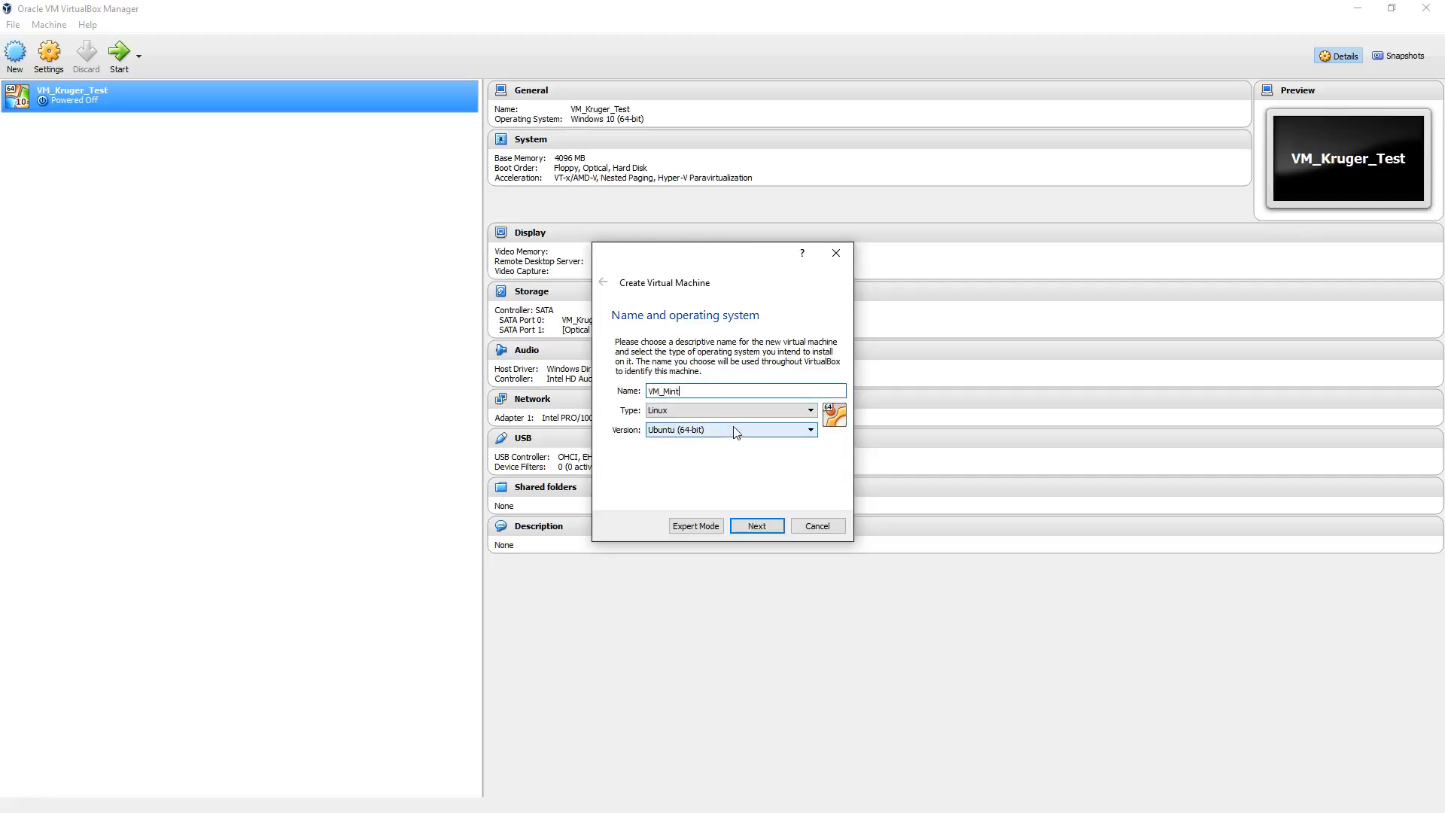
{"action": "left_click", "coordinate": [680, 414]}
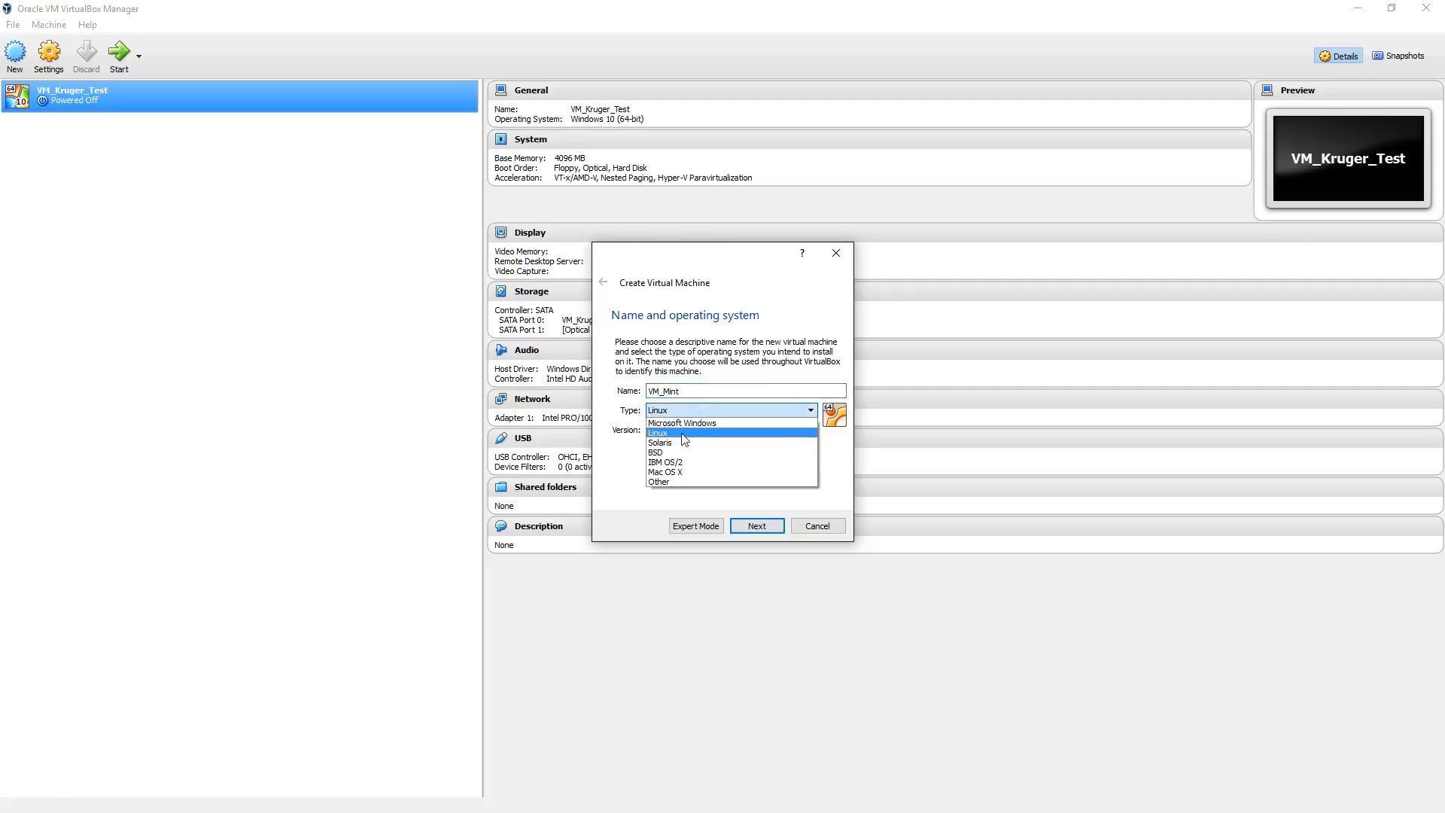
{"action": "left_click", "coordinate": [682, 433]}
{"action": "left_click", "coordinate": [684, 429]}
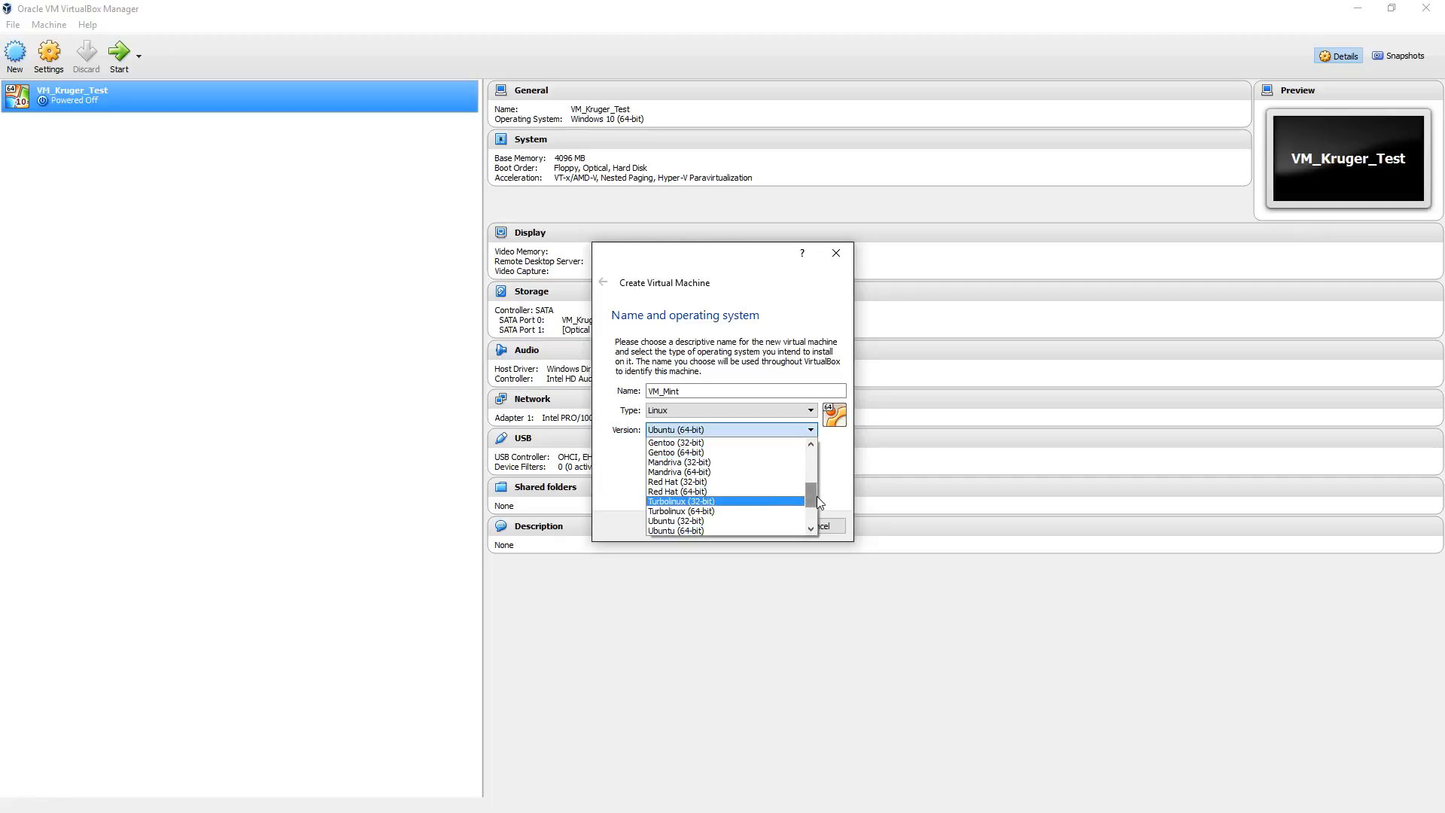
{"action": "mouse_move", "coordinate": [816, 495]}
{"action": "left_mouse_down"}
{"action": "mouse_move", "coordinate": [819, 515]}
{"action": "mouse_move", "coordinate": [826, 472]}
{"action": "mouse_move", "coordinate": [814, 517]}
{"action": "left_mouse_up"}
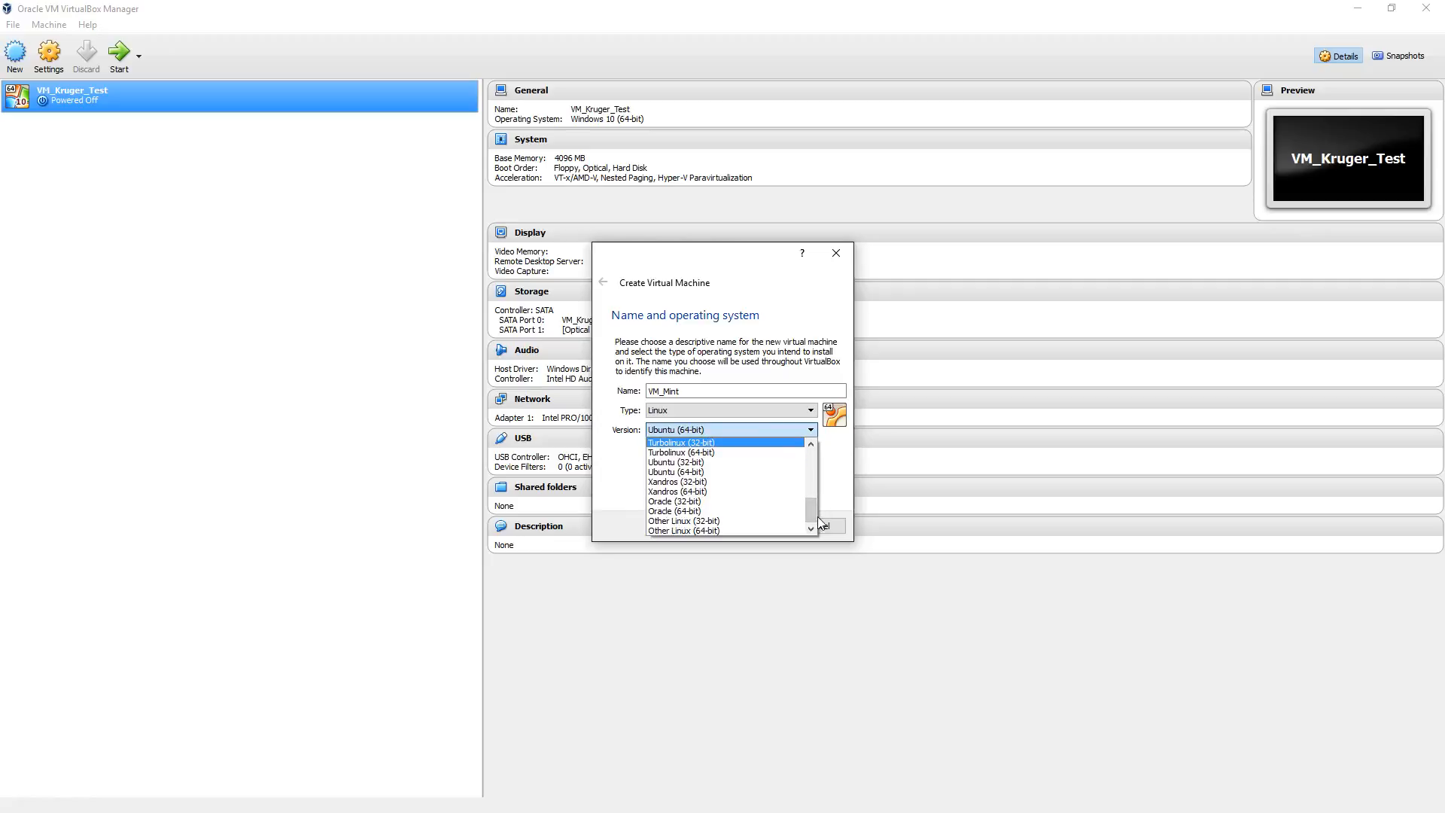
{"action": "left_click", "coordinate": [735, 531]}
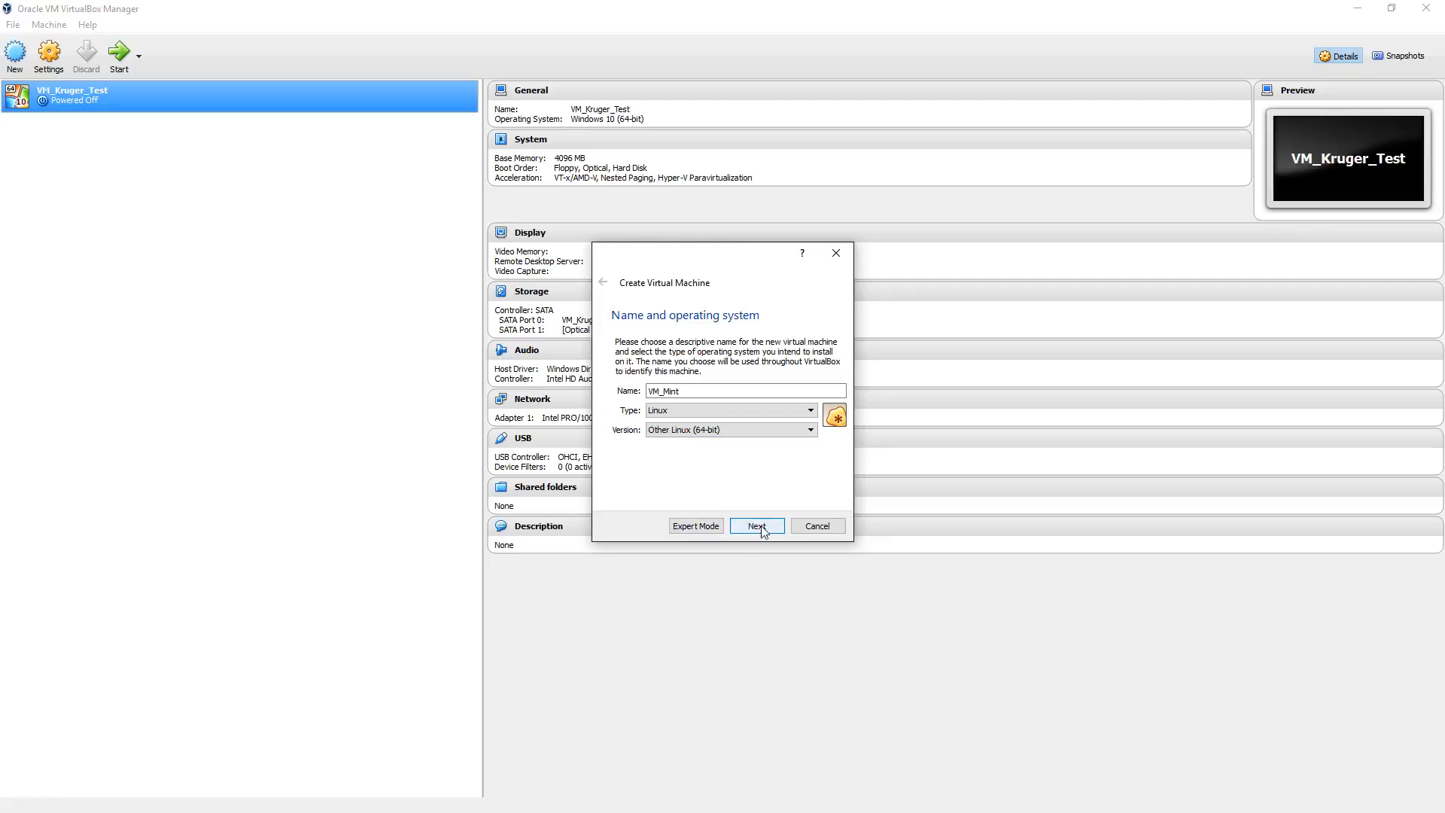
{"action": "left_click", "coordinate": [760, 527]}
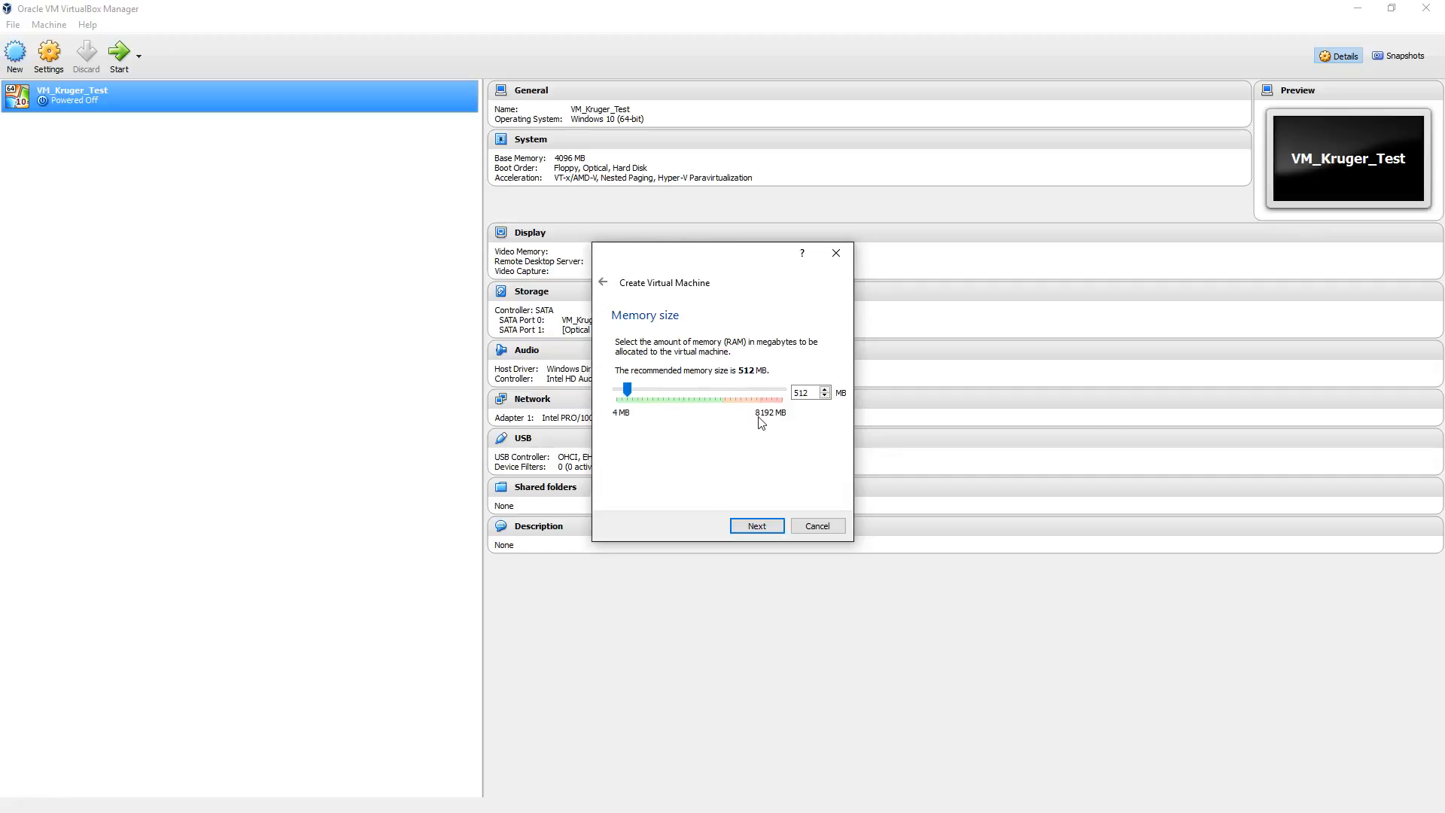
Step: Allocate 1024 MB of memory to the new virtual machine
{"action": "double_click", "coordinate": [806, 393]}
{"action": "type", "text": "1024"}
{"action": "left_click", "coordinate": [750, 524]}
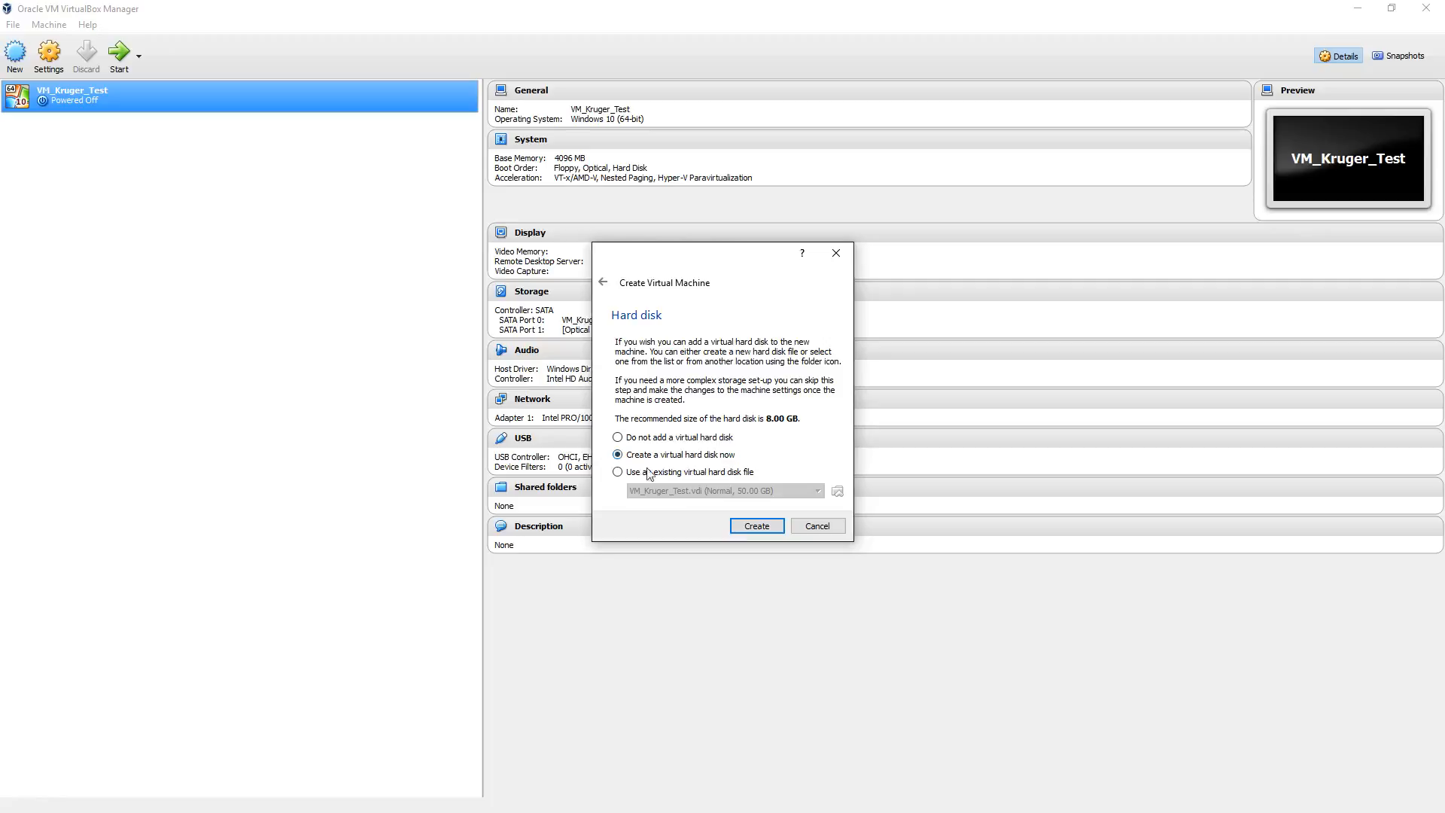
Step: Choose to create a virtual hard disk now, as a dynamically allocated VDI (VirtualBox Disk Image)
{"action": "left_click", "coordinate": [756, 527]}
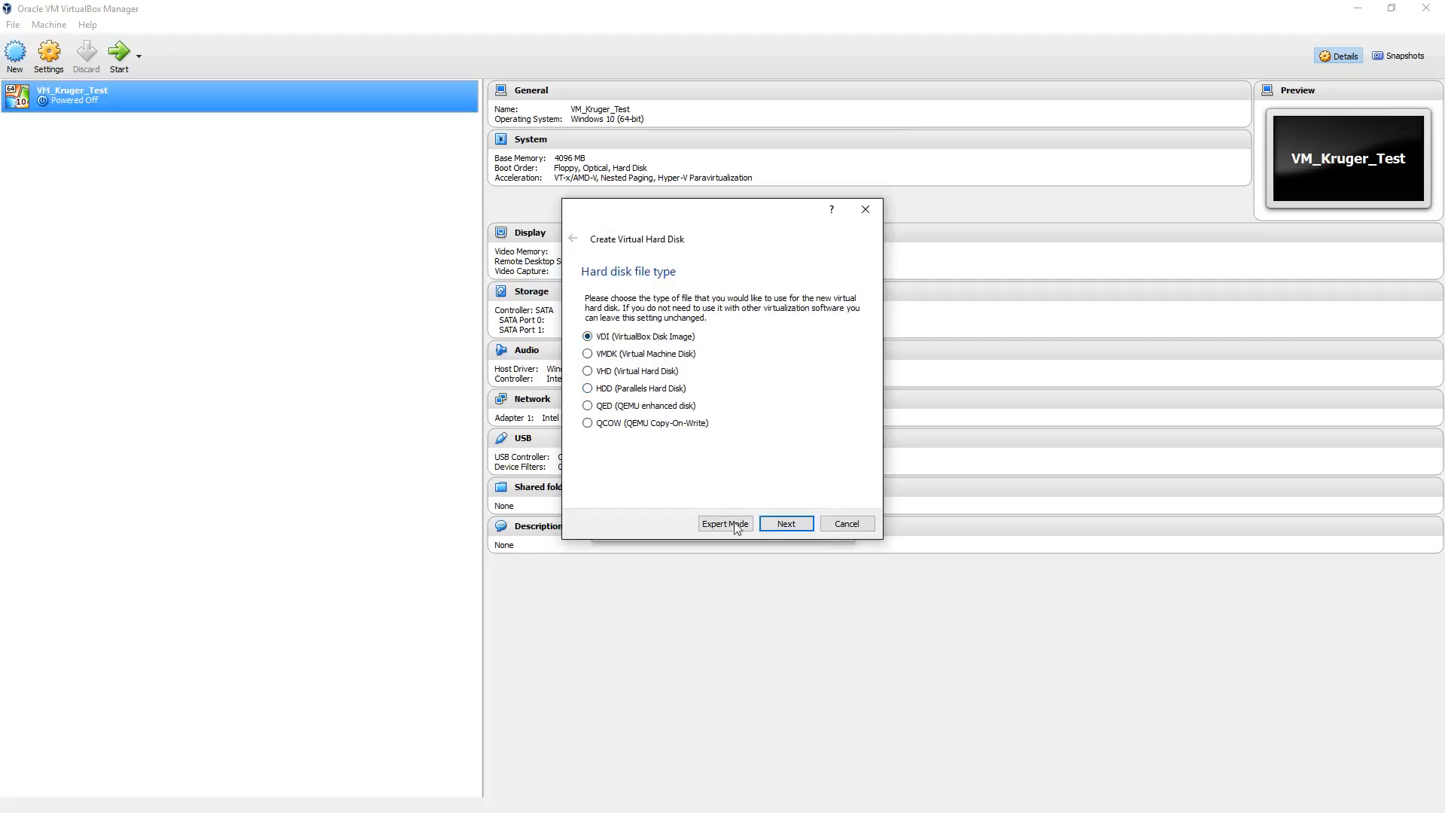
{"action": "left_click", "coordinate": [787, 530]}
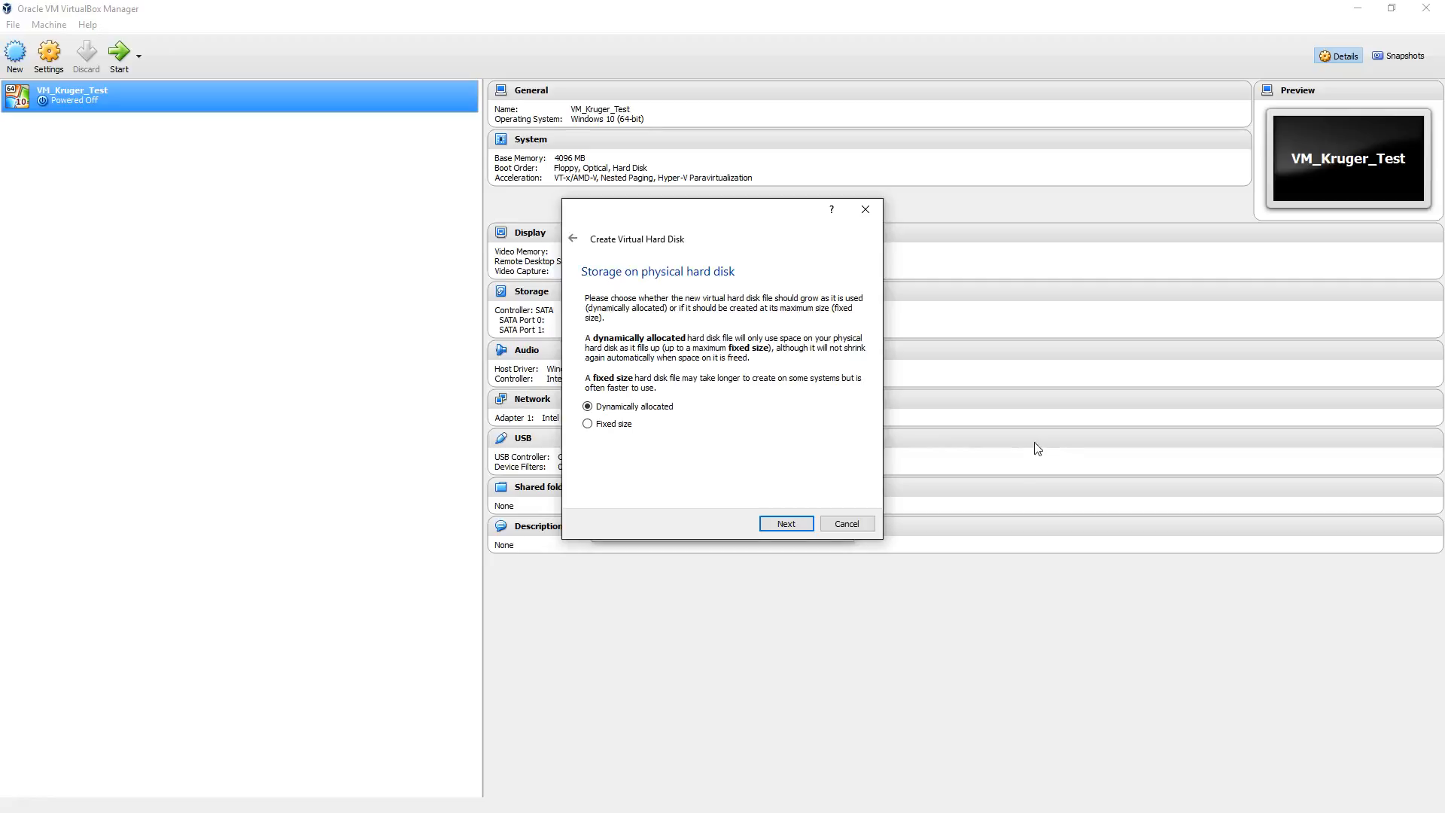
{"action": "left_click", "coordinate": [785, 524]}
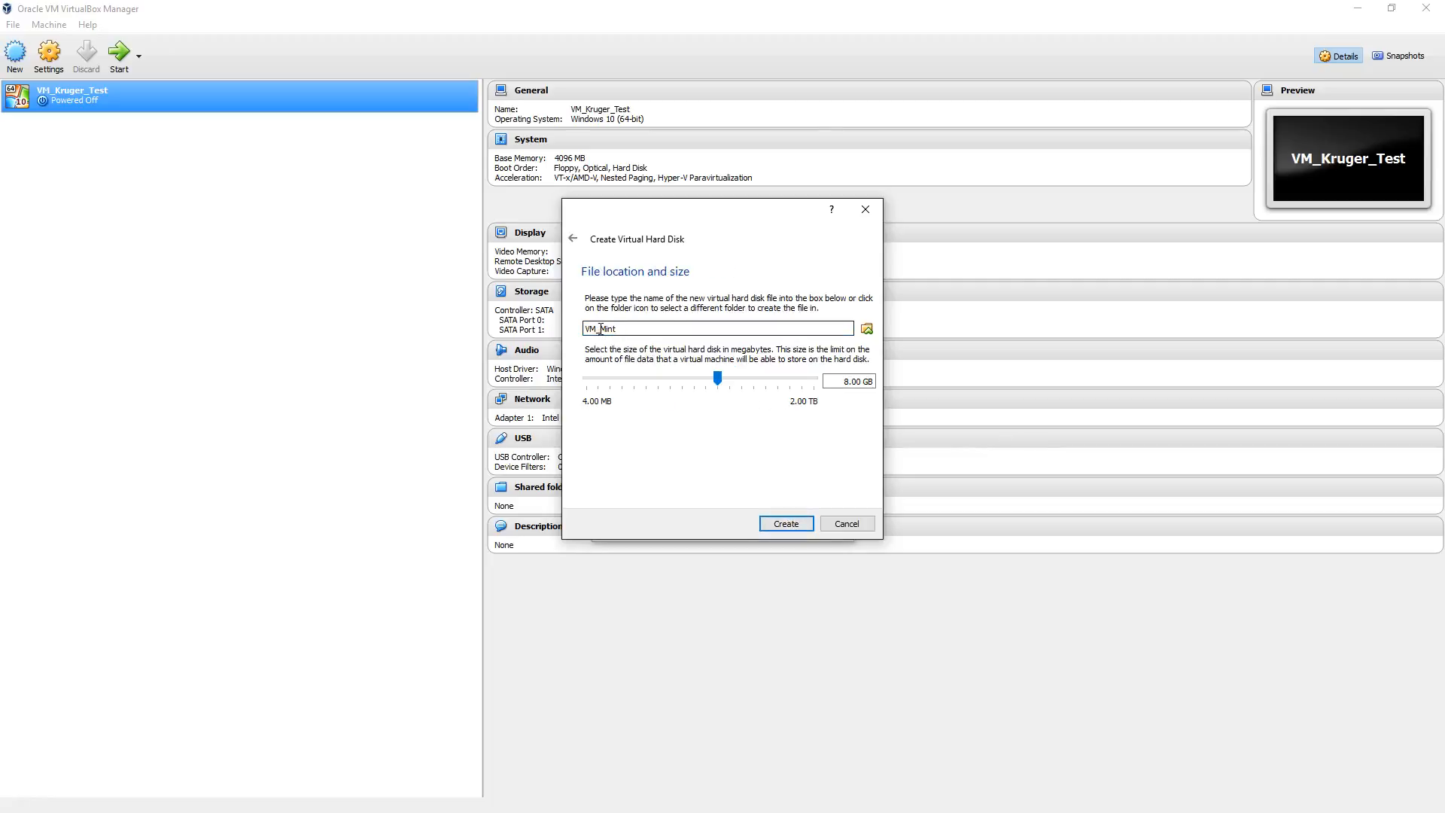
Step: Browse for the hard disk file's location and create and open a new folder named VM_Mint on Local Disk (C:)
{"action": "left_click", "coordinate": [800, 334]}
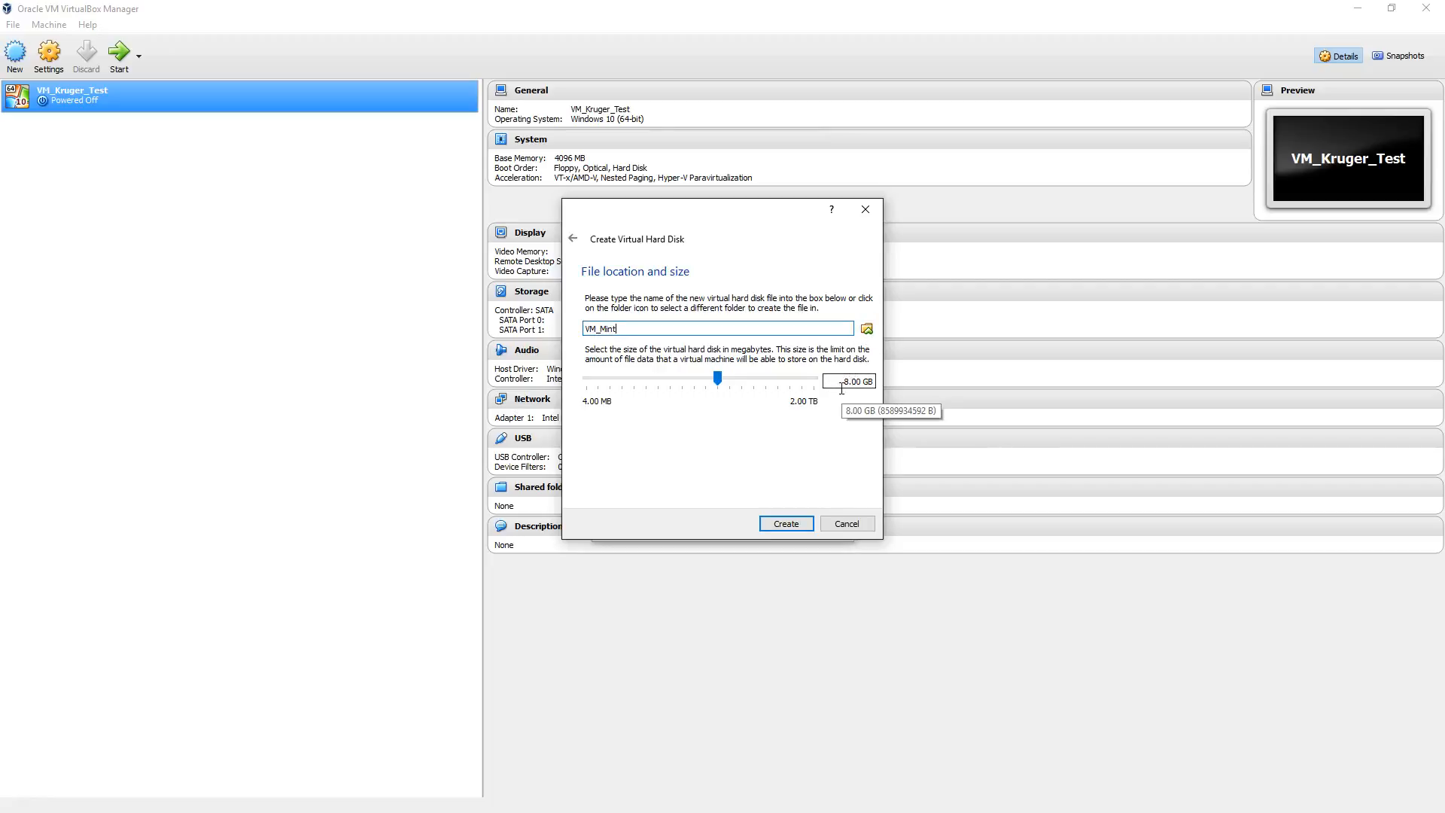
{"action": "left_click", "coordinate": [866, 329]}
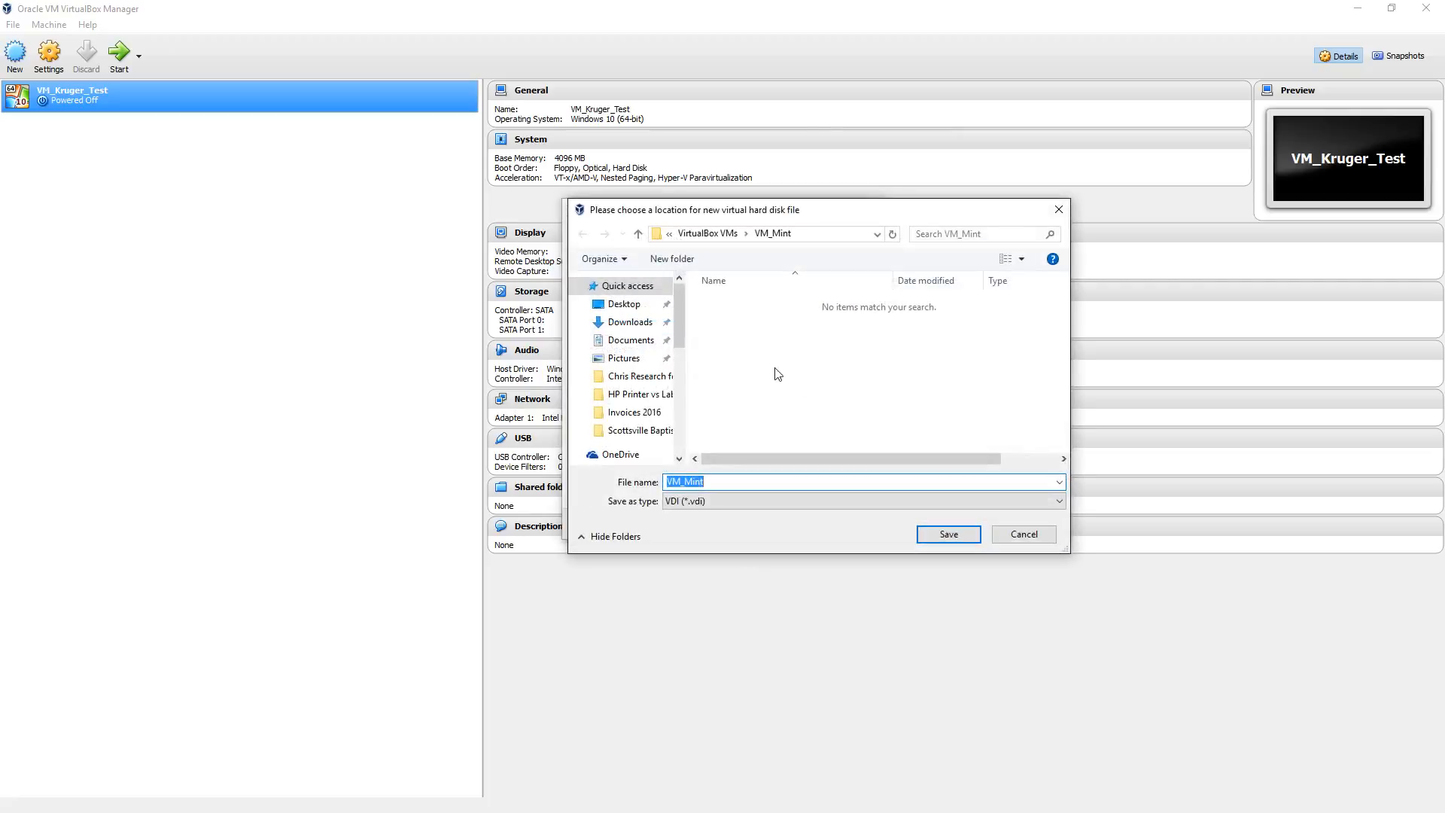
{"action": "left_click_drag", "start_coordinate": [679, 345], "coordinate": [683, 404]}
{"action": "left_click", "coordinate": [651, 391]}
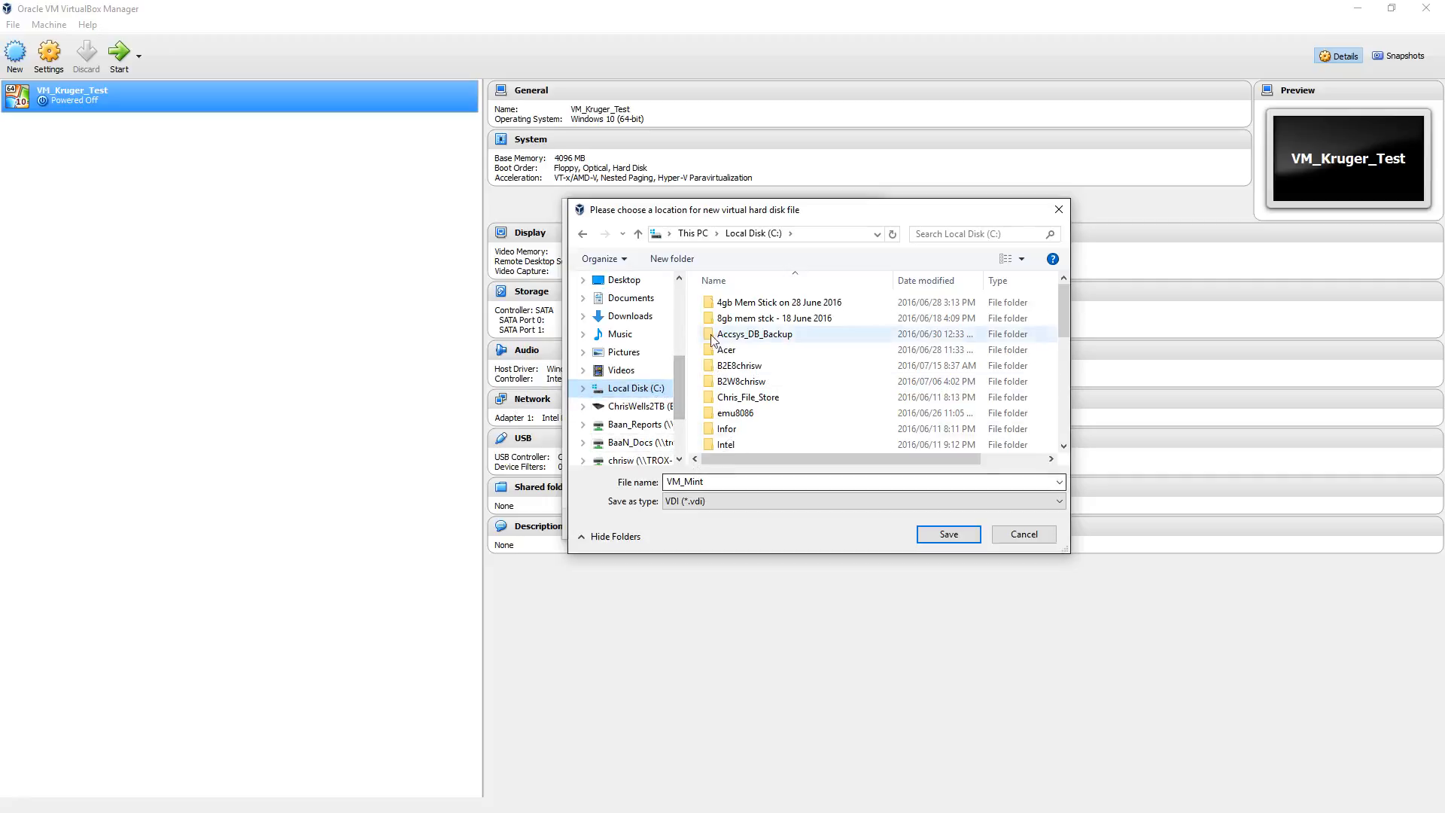
{"action": "left_click", "coordinate": [670, 259]}
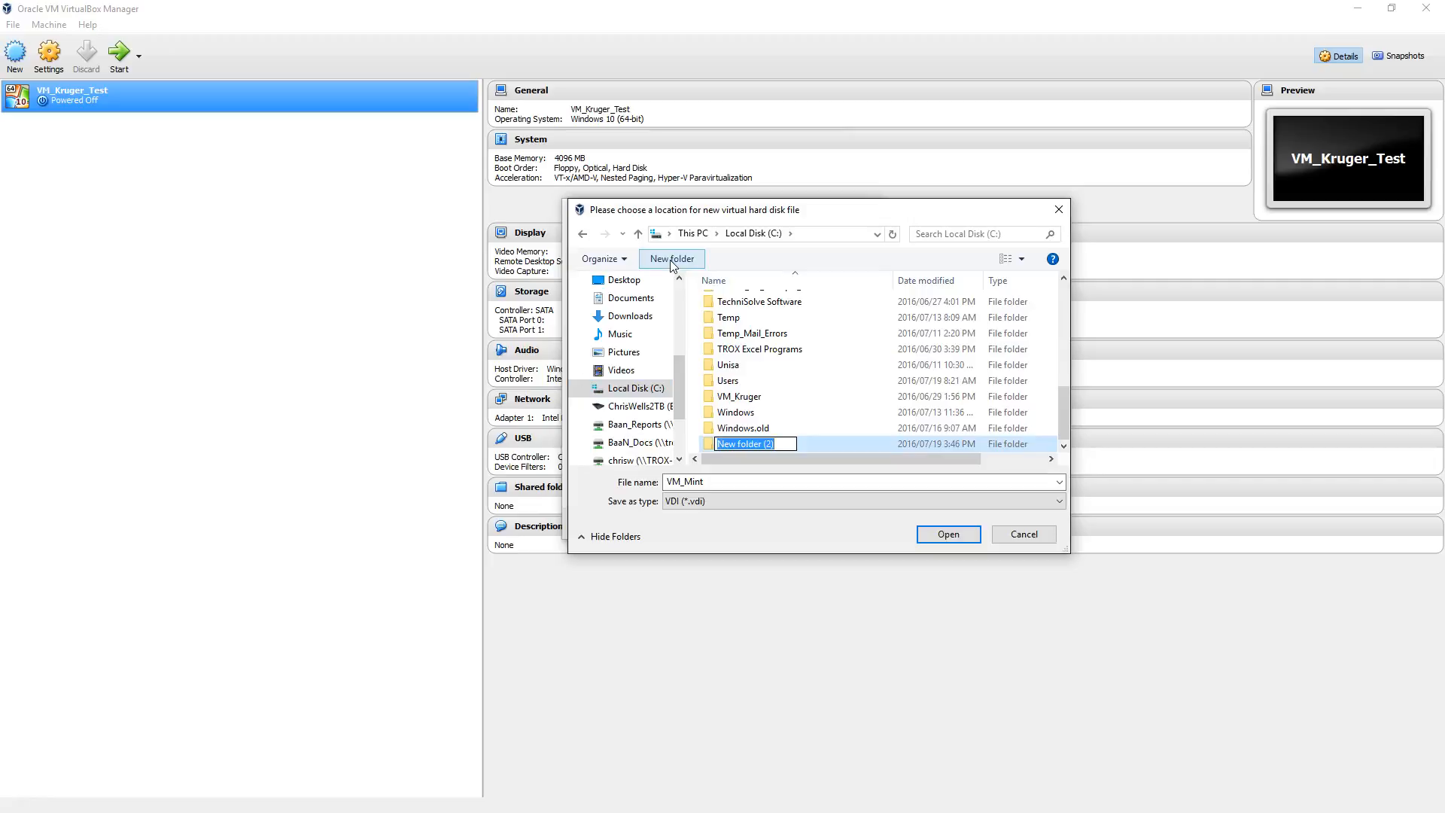
{"action": "type", "text": "VM_Mint"}
{"action": "key", "text": "Return"}
{"action": "double_click", "coordinate": [756, 449]}
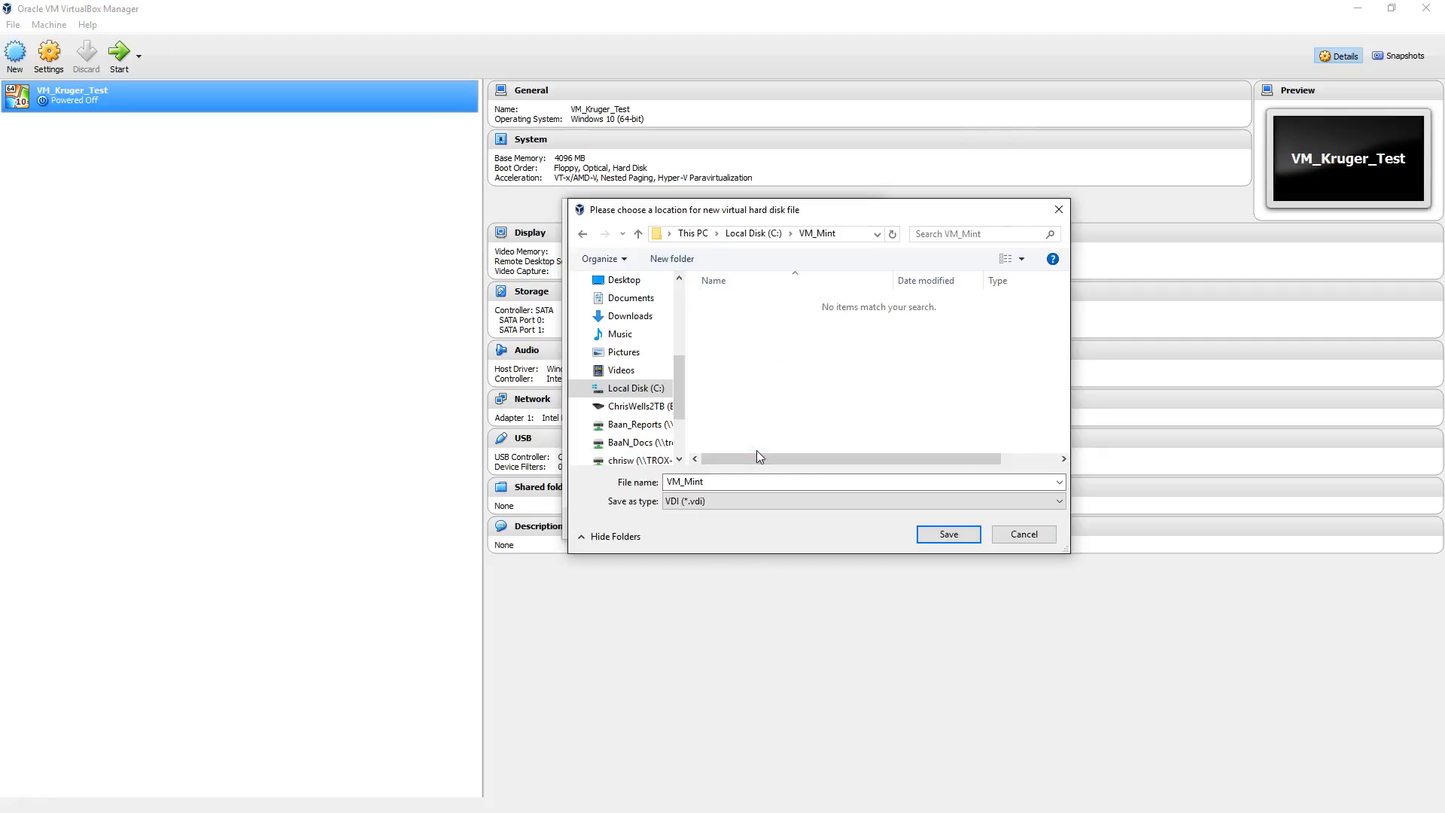
Step: Name the virtual hard disk file VM_Mint_15 and save its location in the VM_Mint folder
{"action": "left_click", "coordinate": [725, 482]}
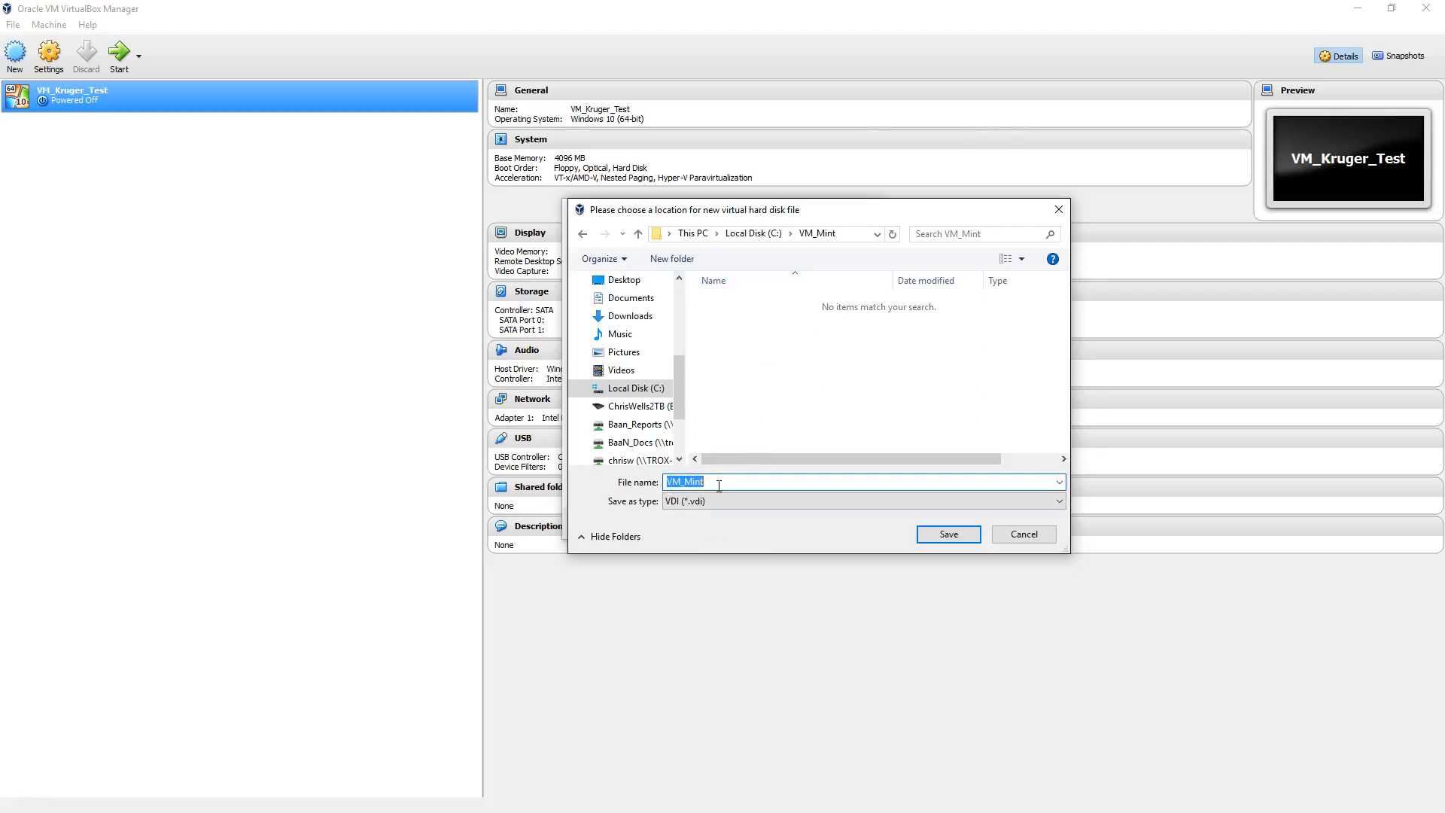
{"action": "left_click", "coordinate": [725, 481]}
{"action": "type", "text": "_15"}
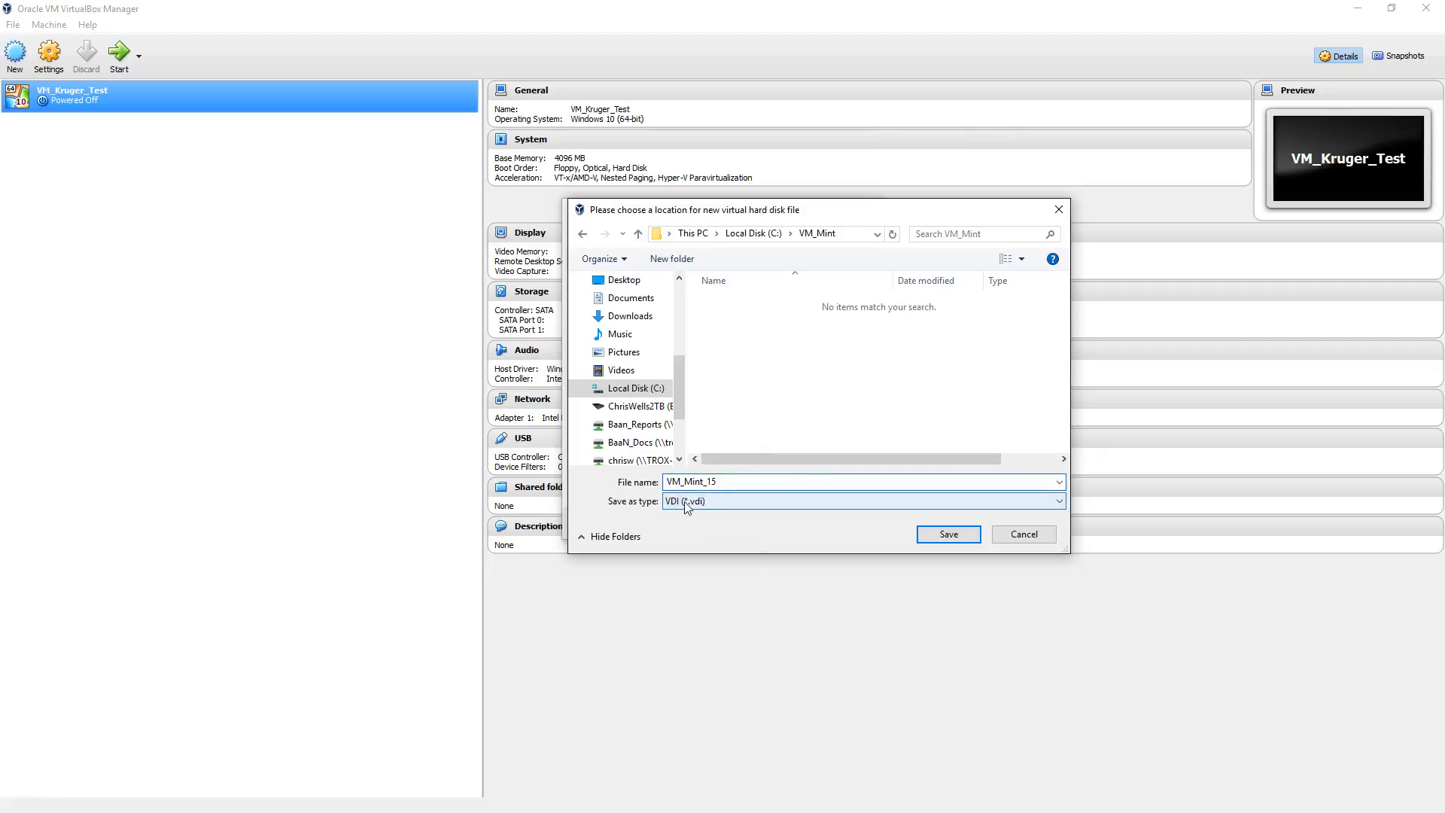
{"action": "left_click", "coordinate": [948, 535]}
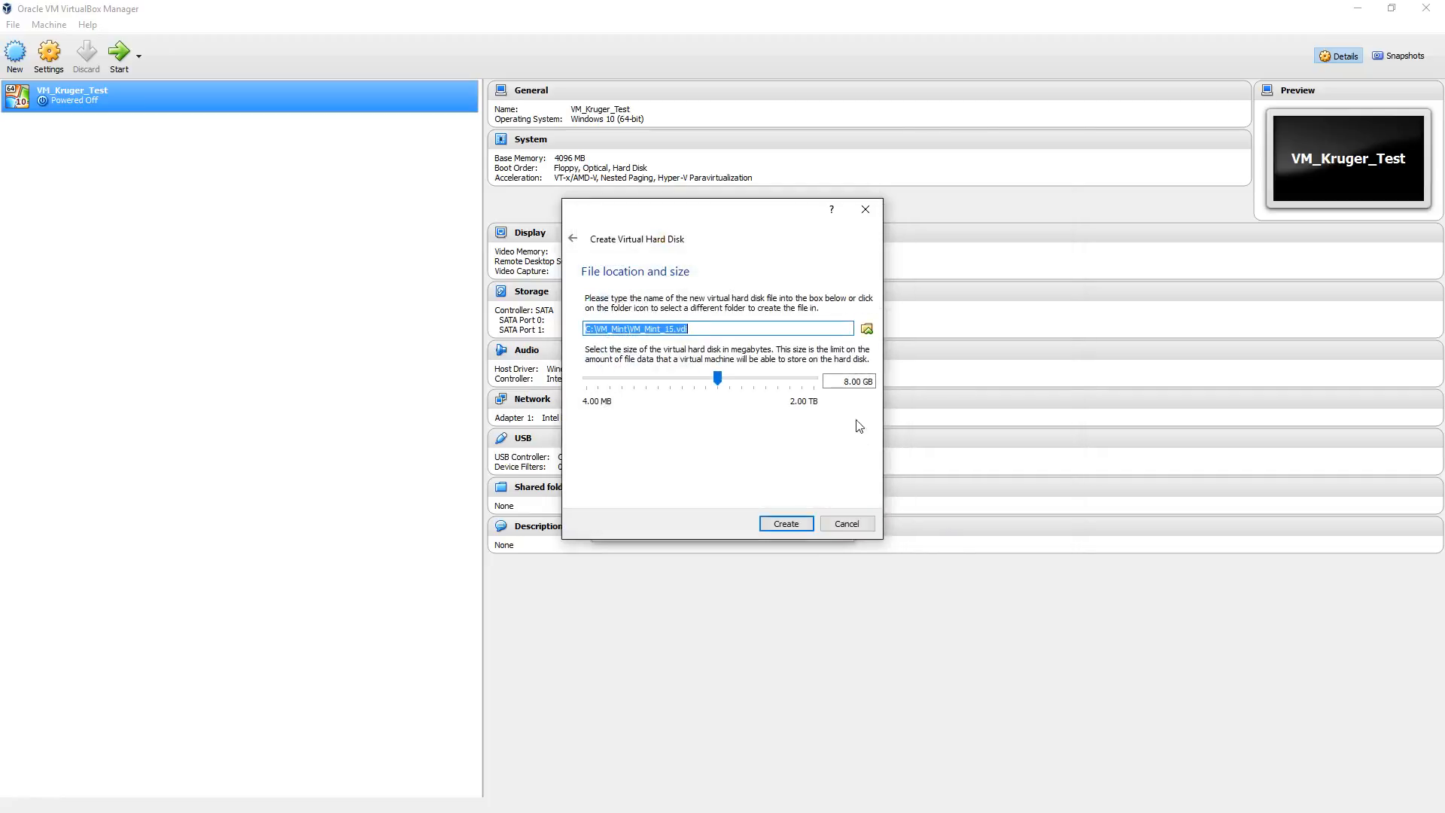
Step: Set the virtual hard disk size to 20 GB and create the disk
{"action": "left_click", "coordinate": [841, 382]}
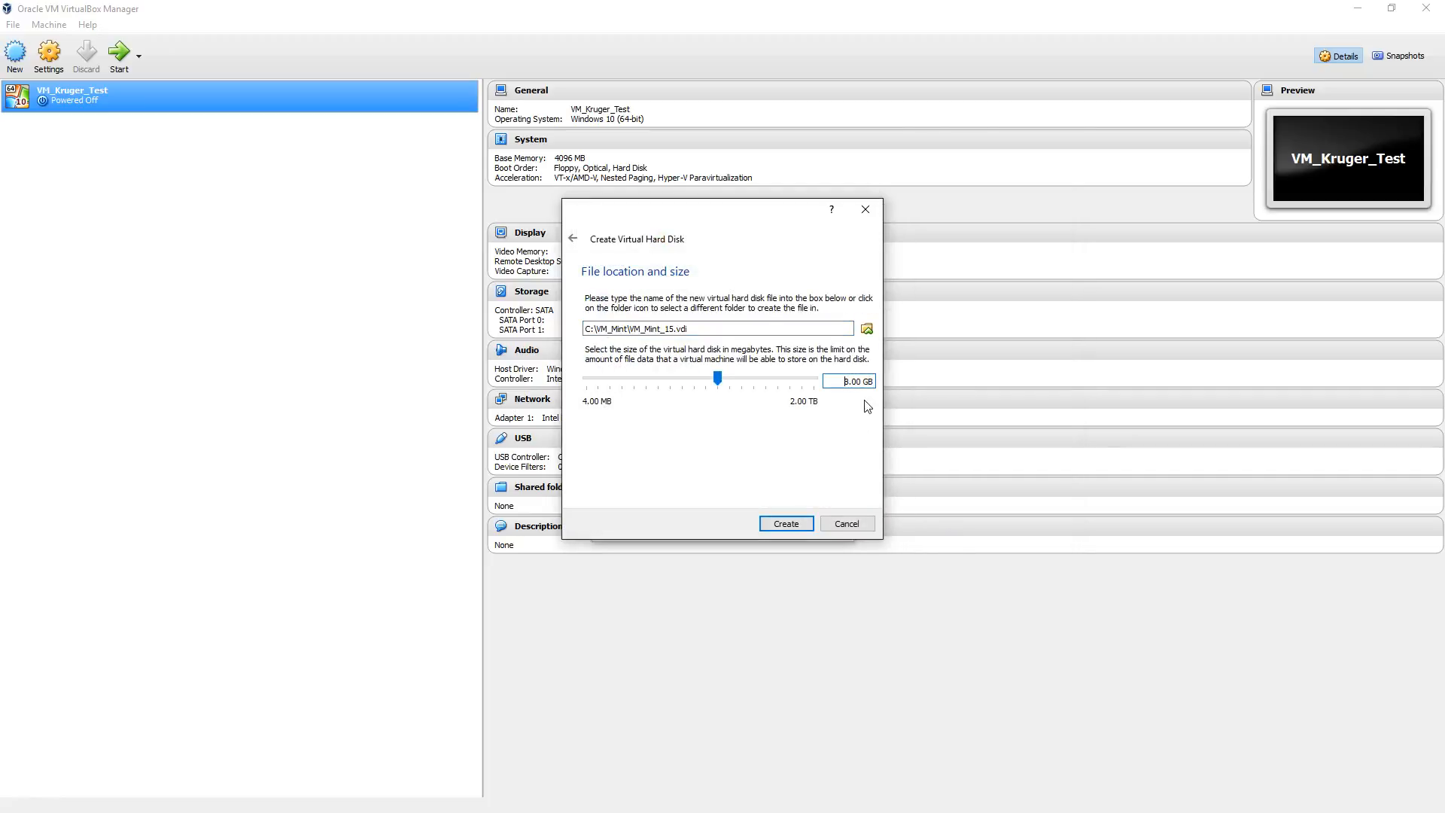
{"action": "key", "text": "Delete"}
{"action": "type", "text": "20"}
{"action": "left_click", "coordinate": [784, 522]}
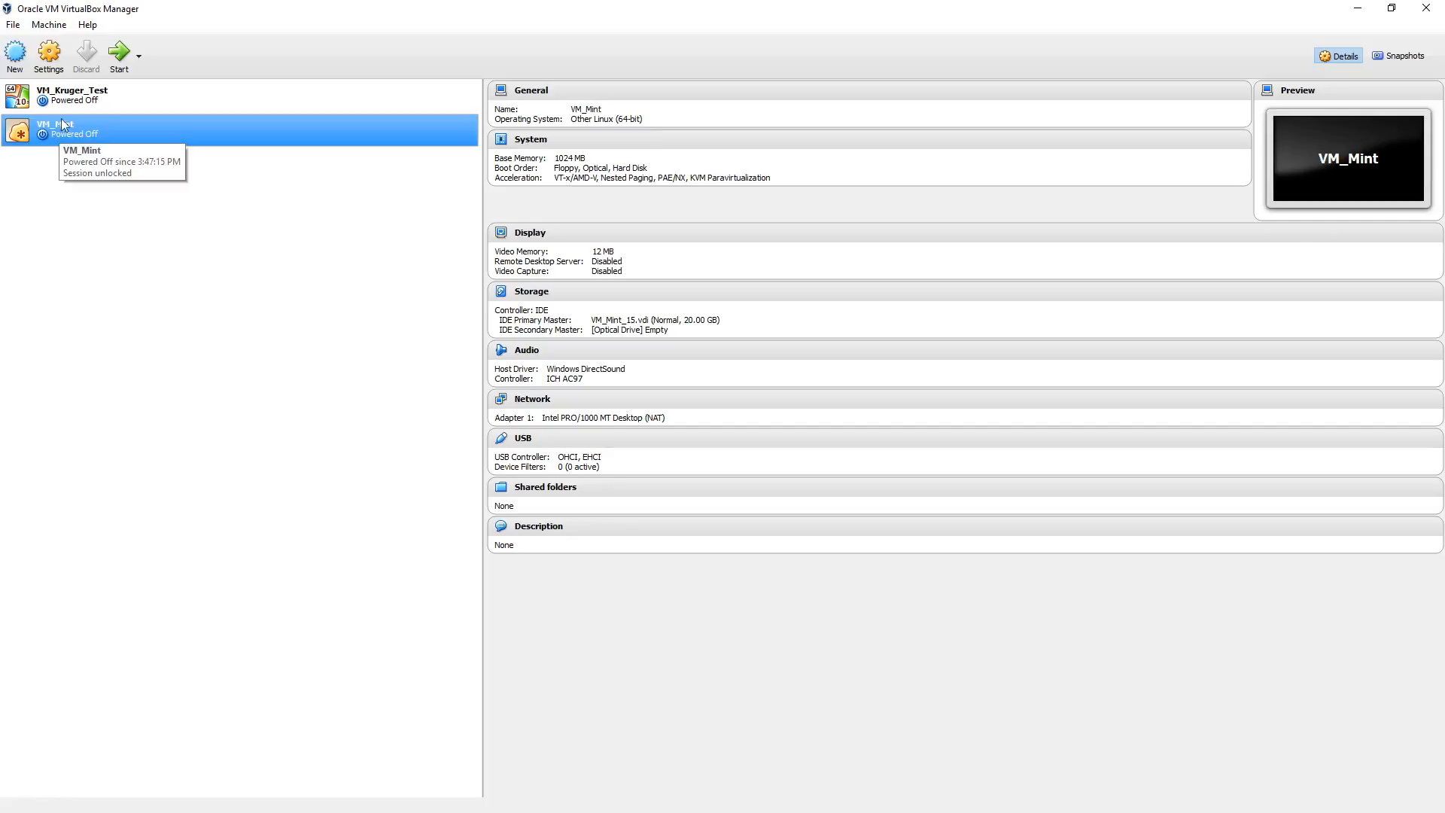
Step: Attach the linuxmint-15-cinnamon-dvd-64bit image from Downloads to VM_Mint's empty optical drive and save the storage settings
{"action": "left_click", "coordinate": [51, 66]}
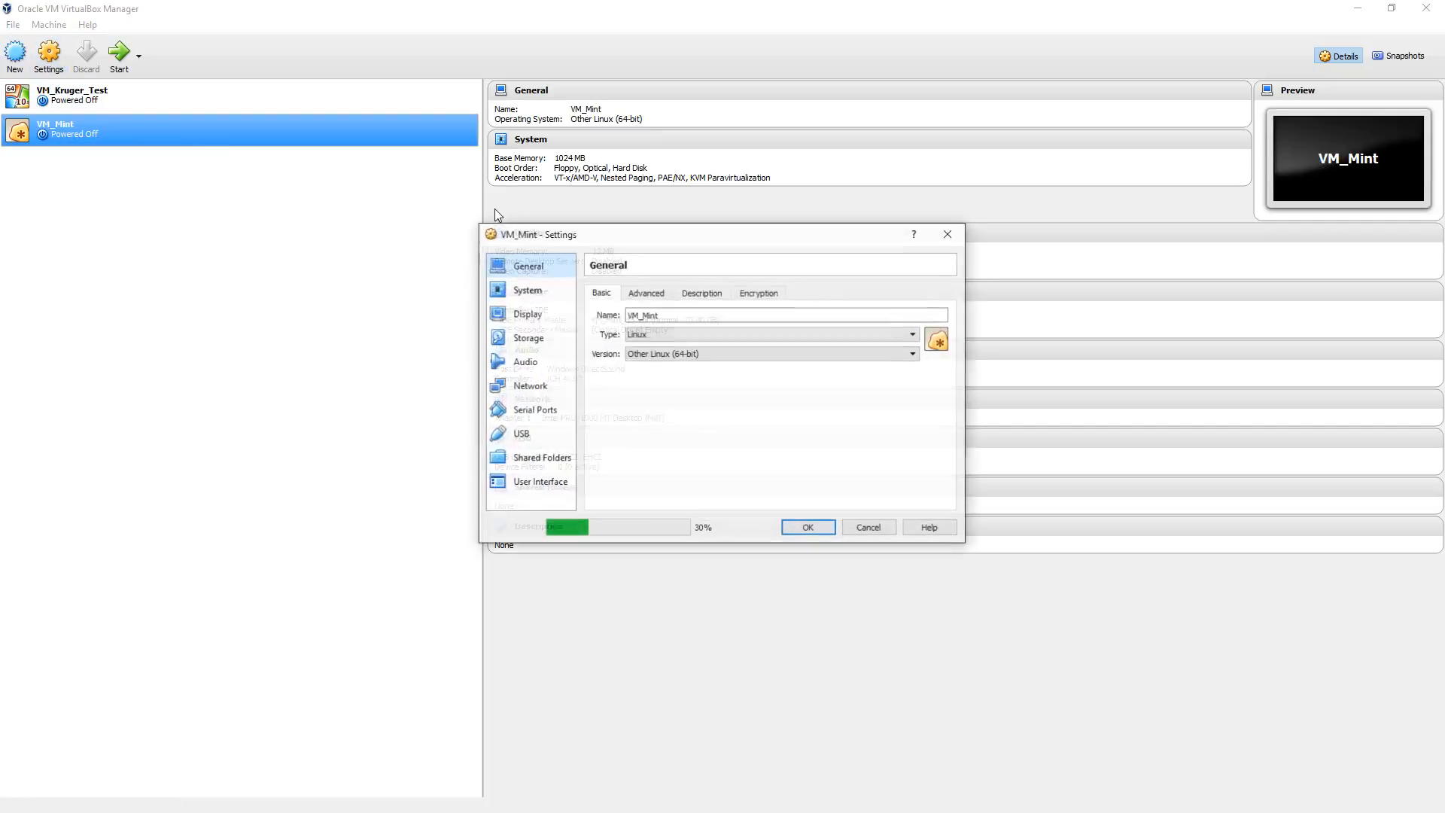
{"action": "left_click_drag", "start_coordinate": [683, 245], "coordinate": [501, 245]}
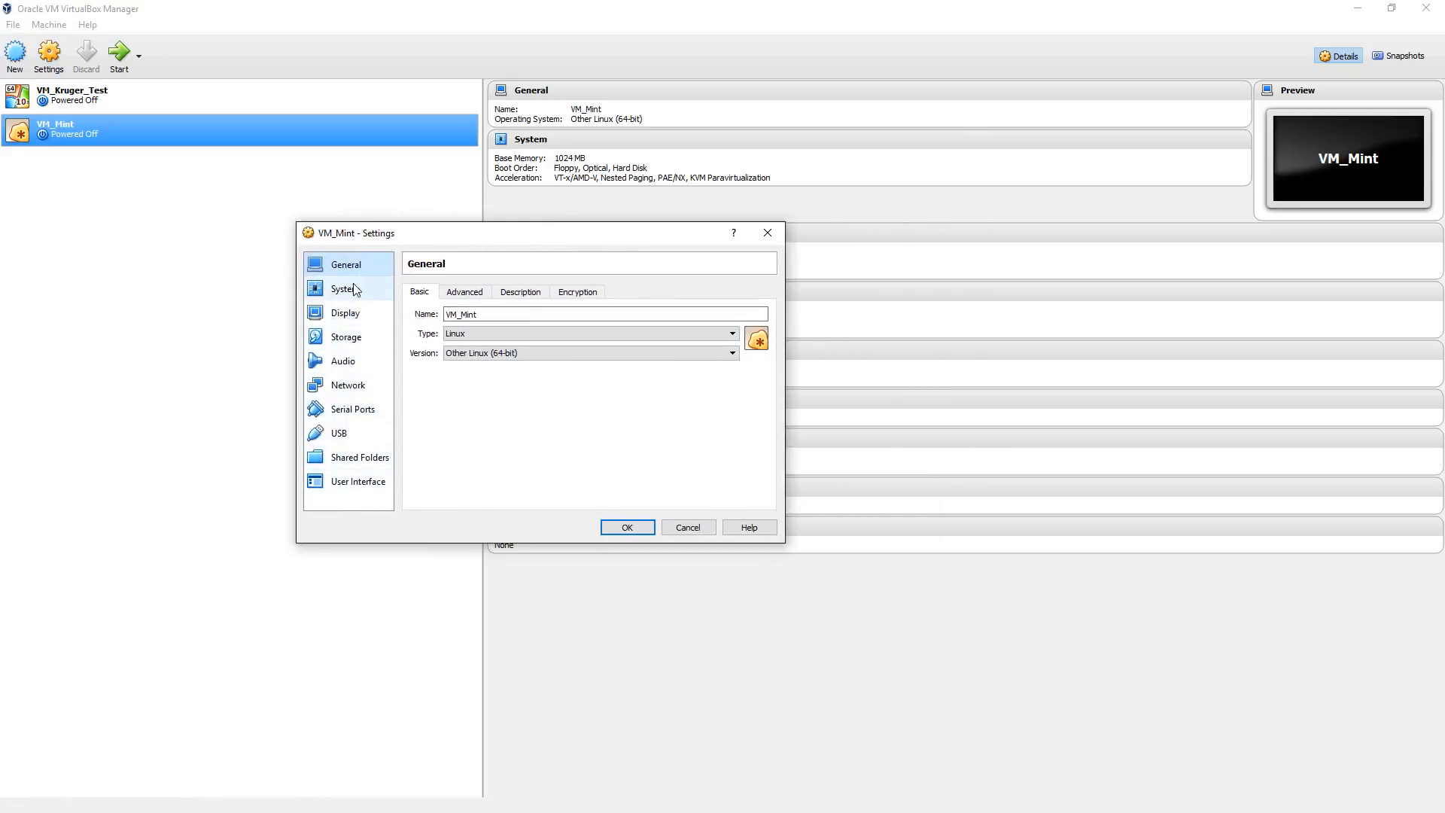
{"action": "left_click", "coordinate": [368, 343]}
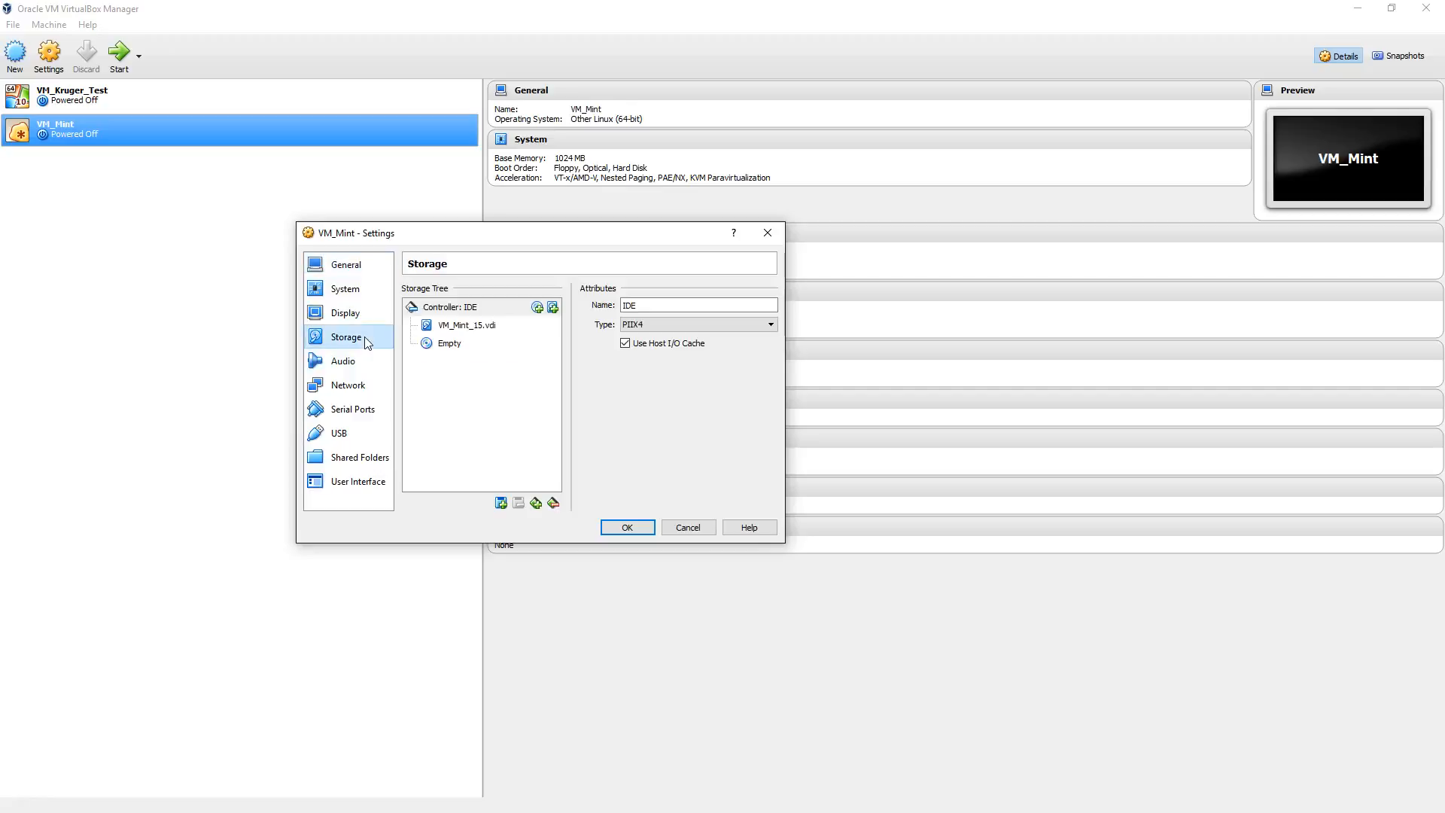
{"action": "left_click", "coordinate": [450, 343]}
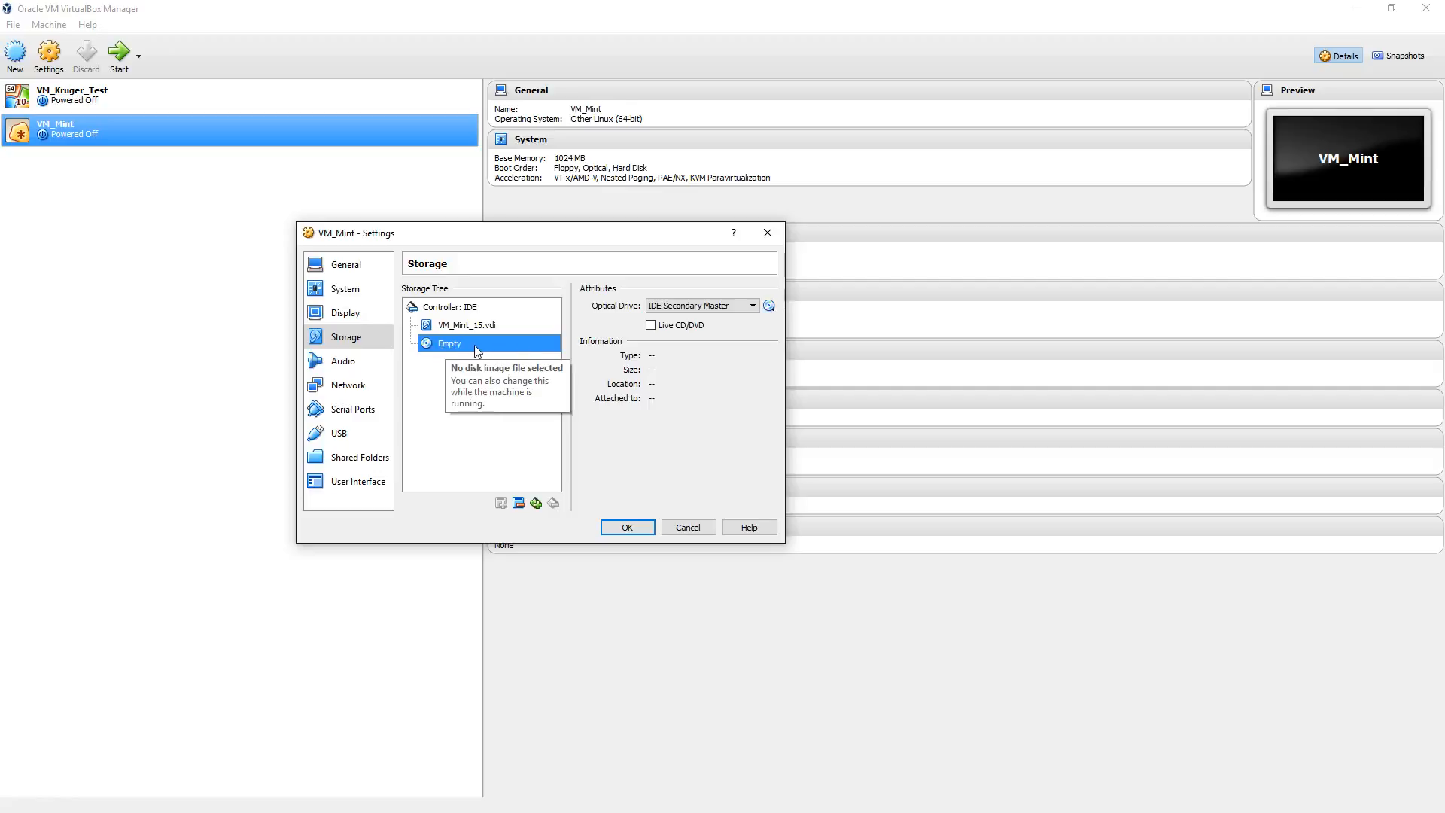
{"action": "left_click", "coordinate": [774, 308]}
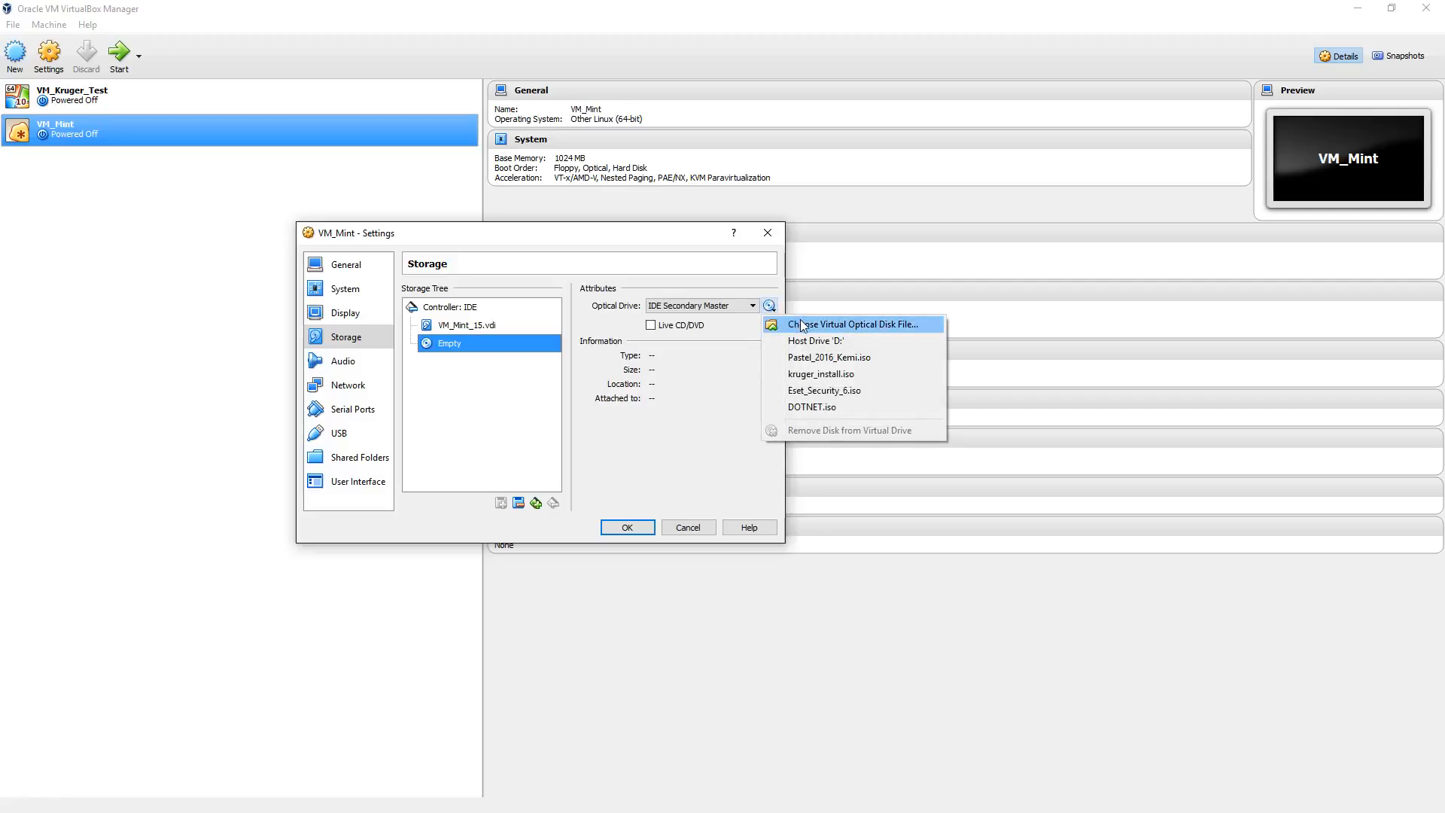
{"action": "left_click", "coordinate": [802, 325]}
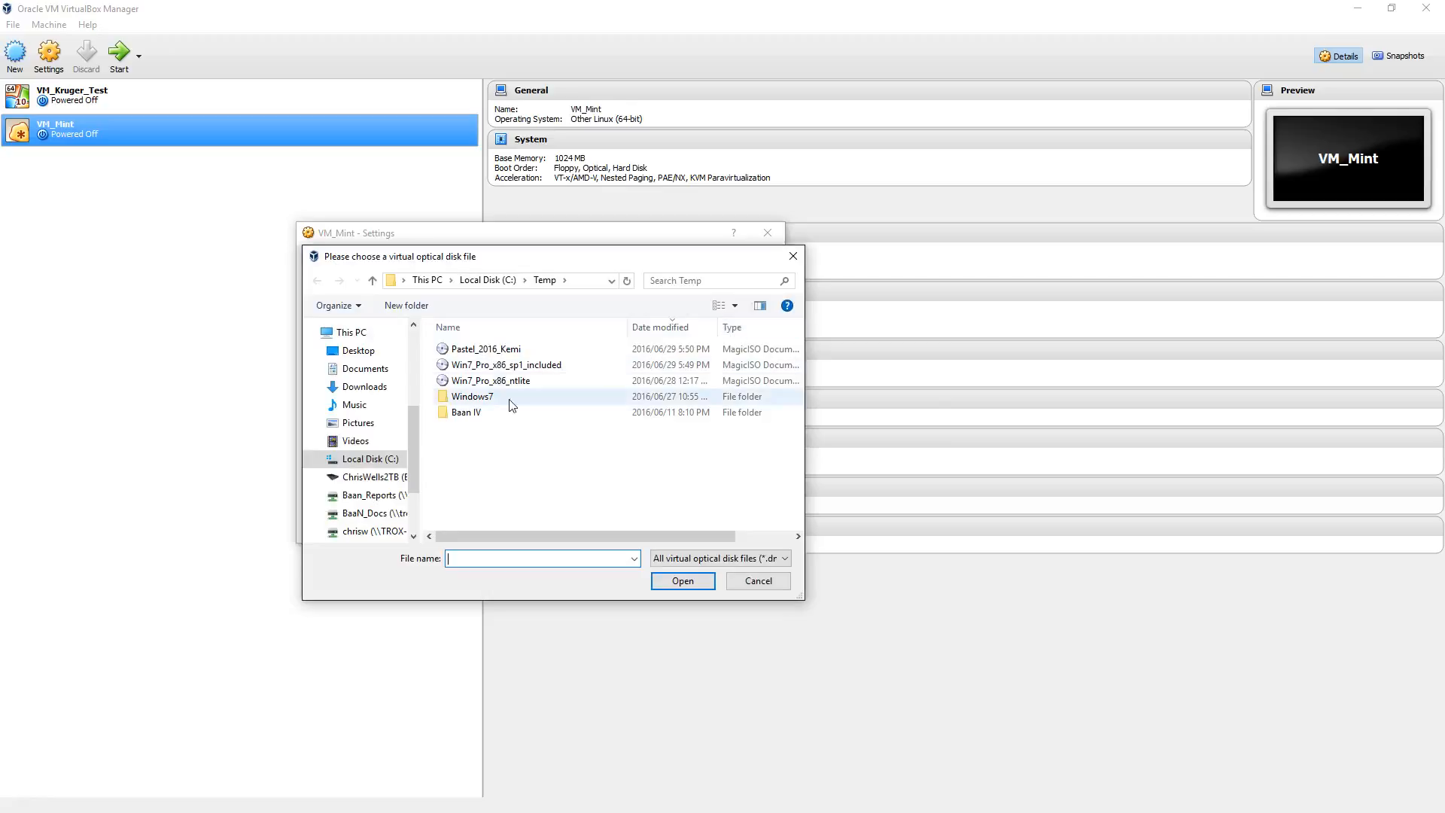
{"action": "left_click", "coordinate": [361, 386]}
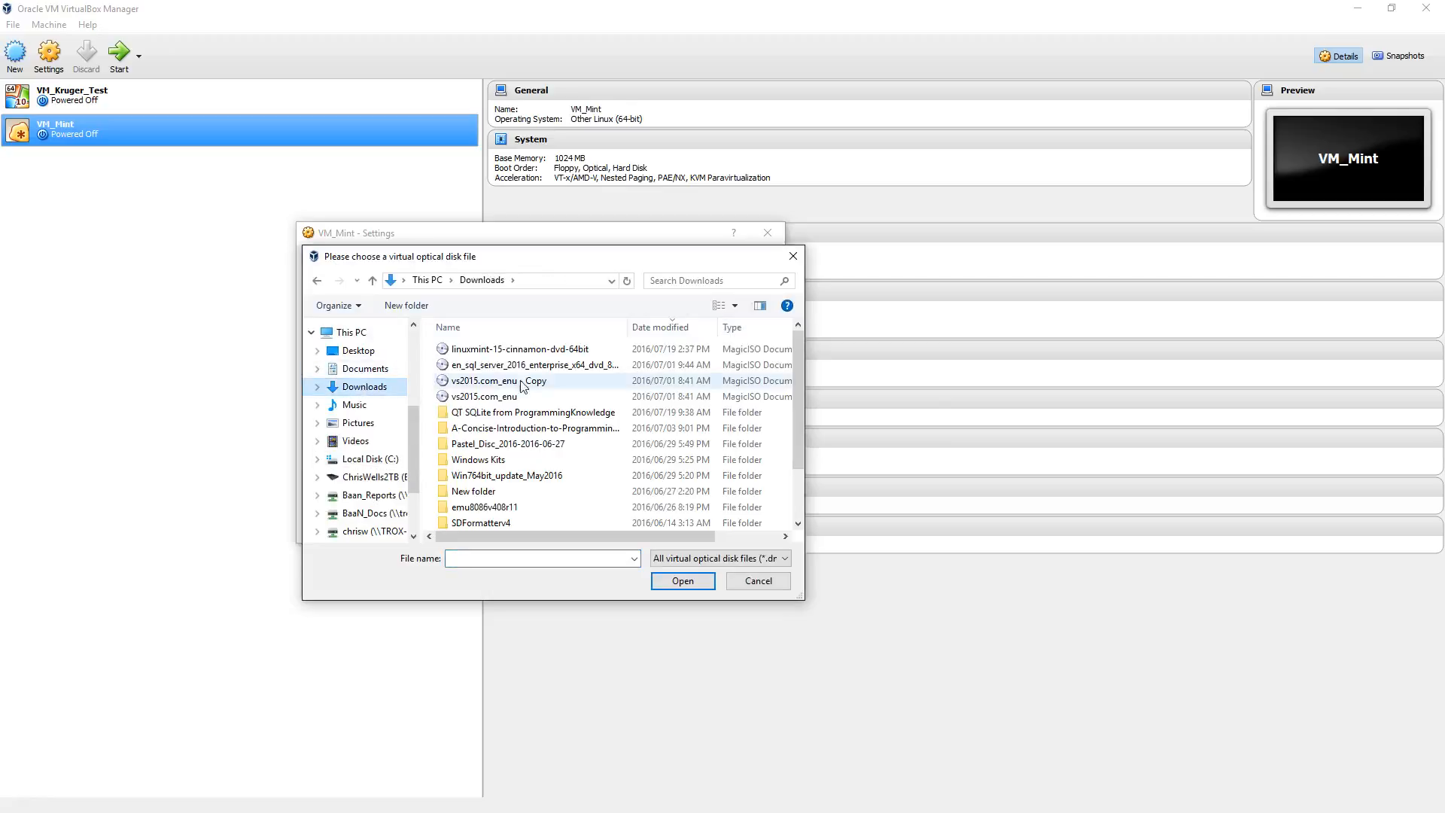
{"action": "left_click", "coordinate": [490, 352]}
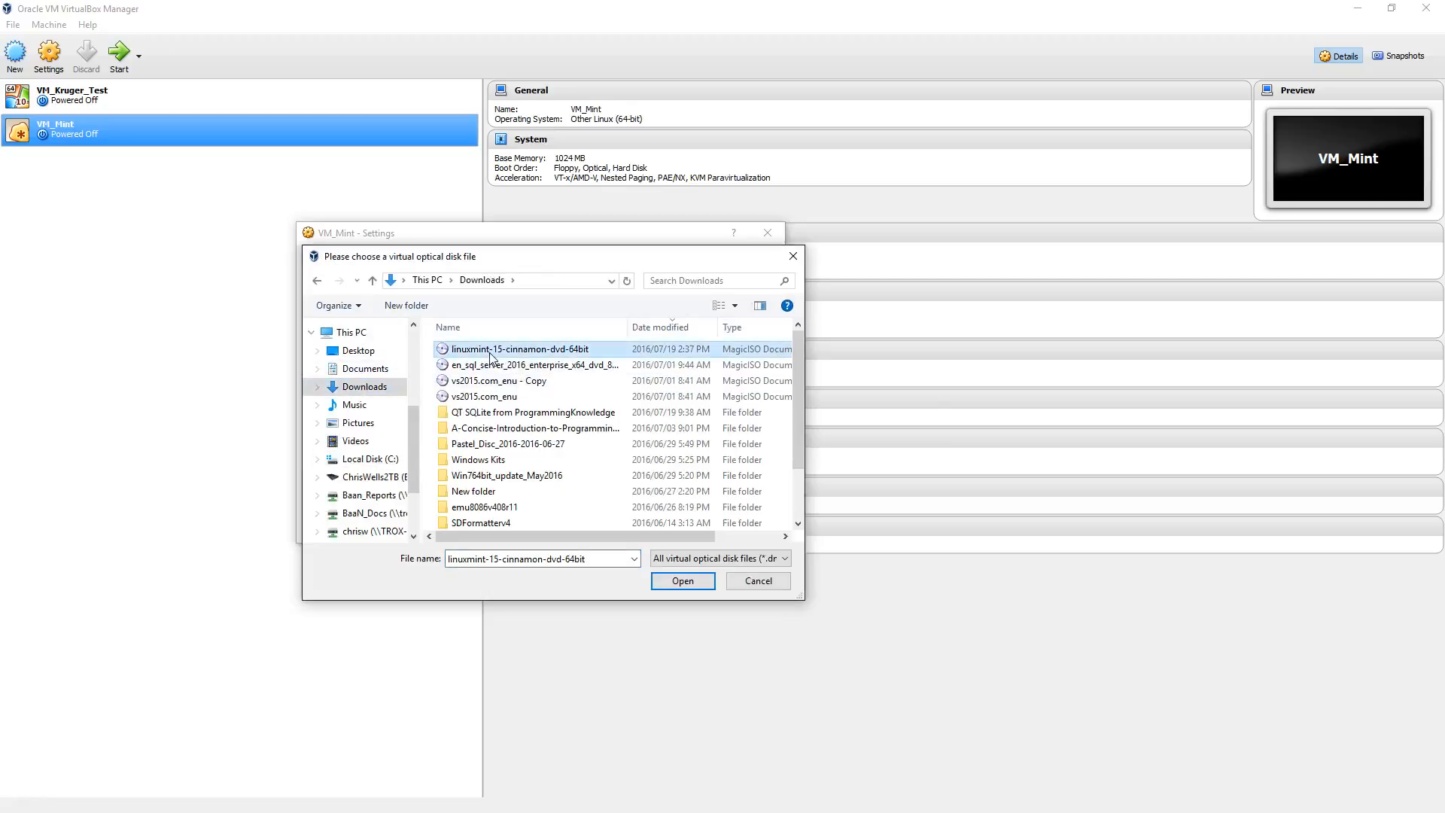
{"action": "left_click", "coordinate": [681, 580]}
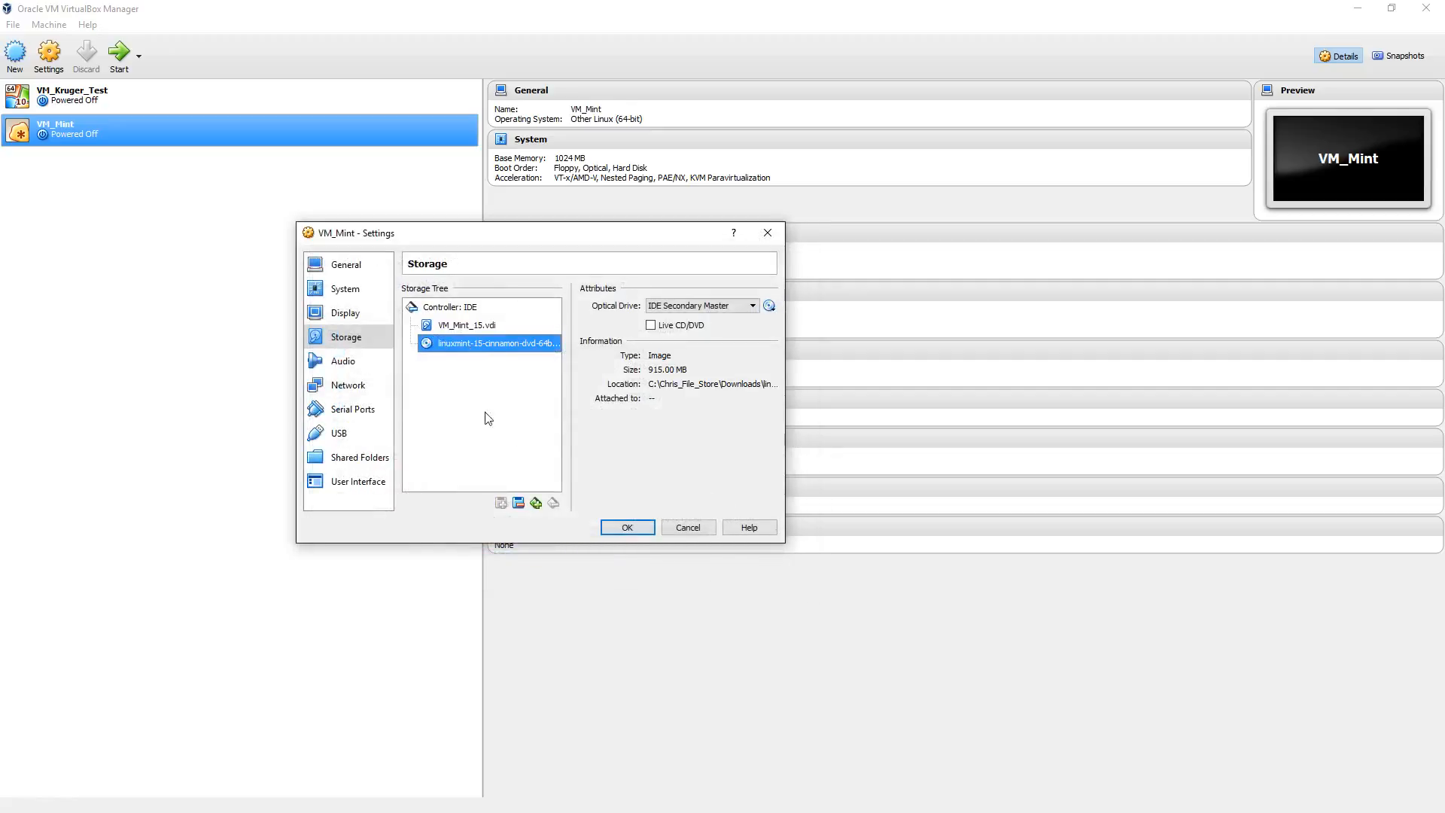
{"action": "left_click", "coordinate": [628, 529]}
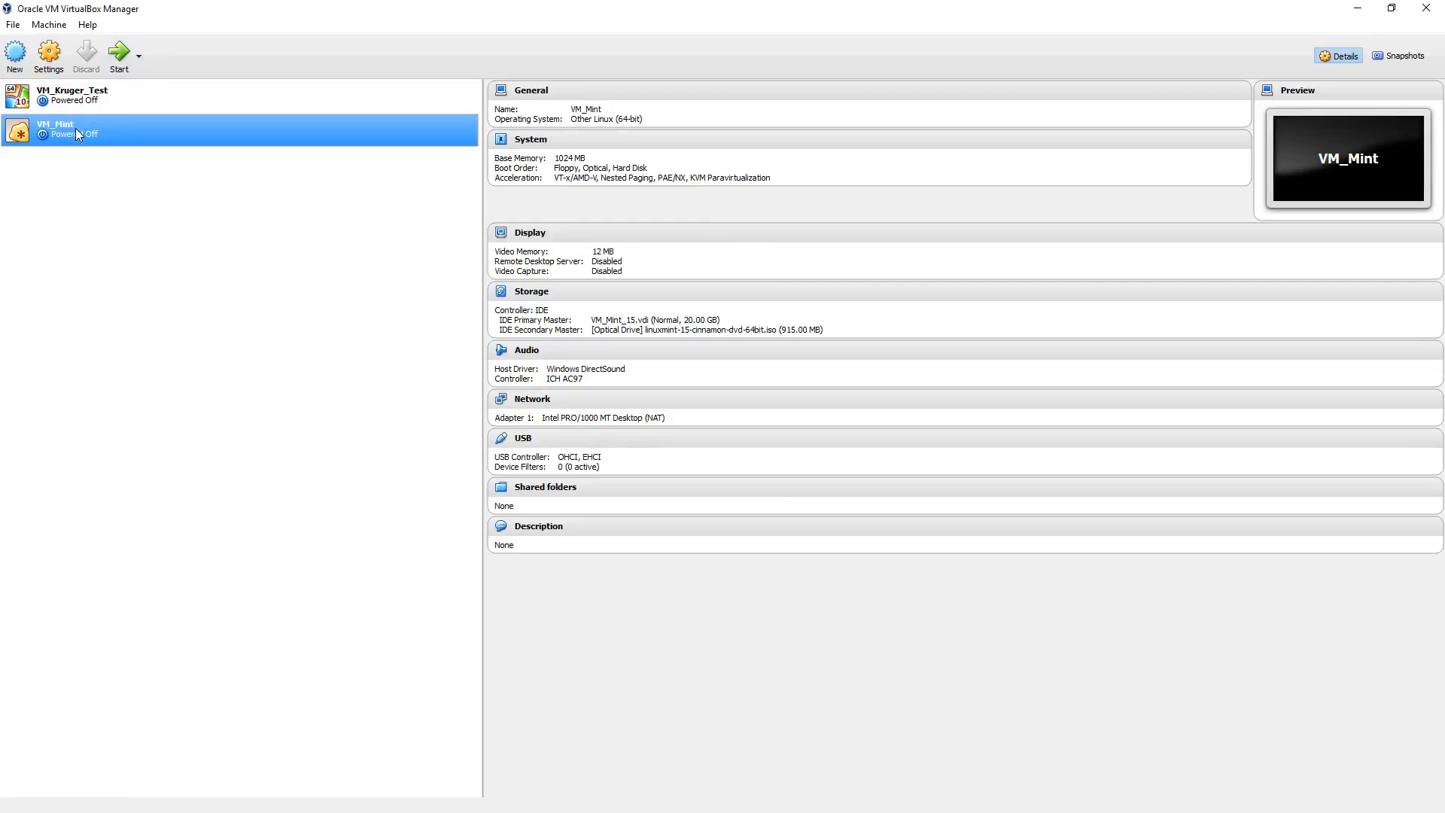
Step: Start VM_Mint, allow mouse and keyboard capture, and dismiss the keyboard capture and pointer integration notices
{"action": "left_click", "coordinate": [117, 69]}
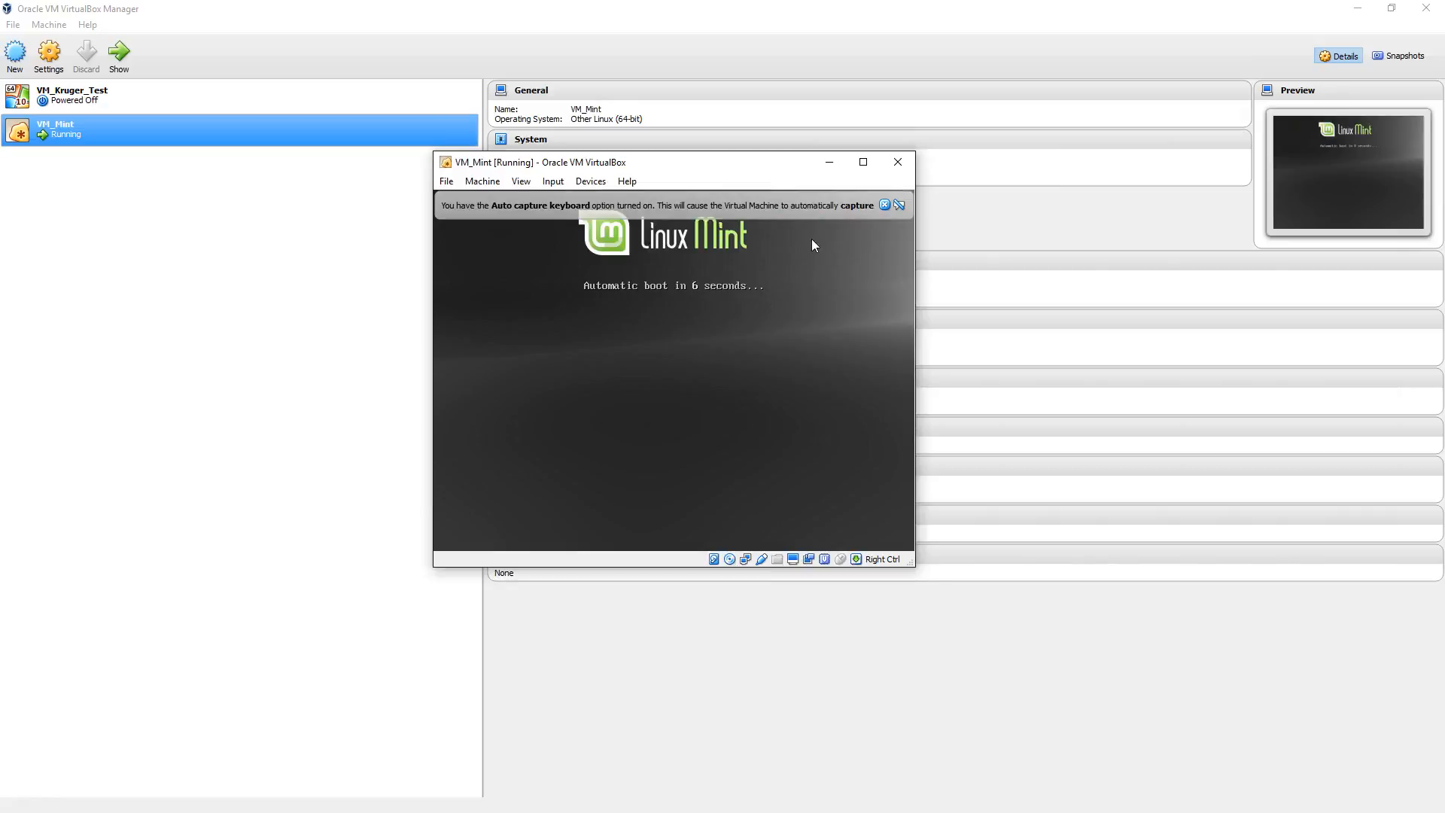
{"action": "left_click", "coordinate": [682, 299]}
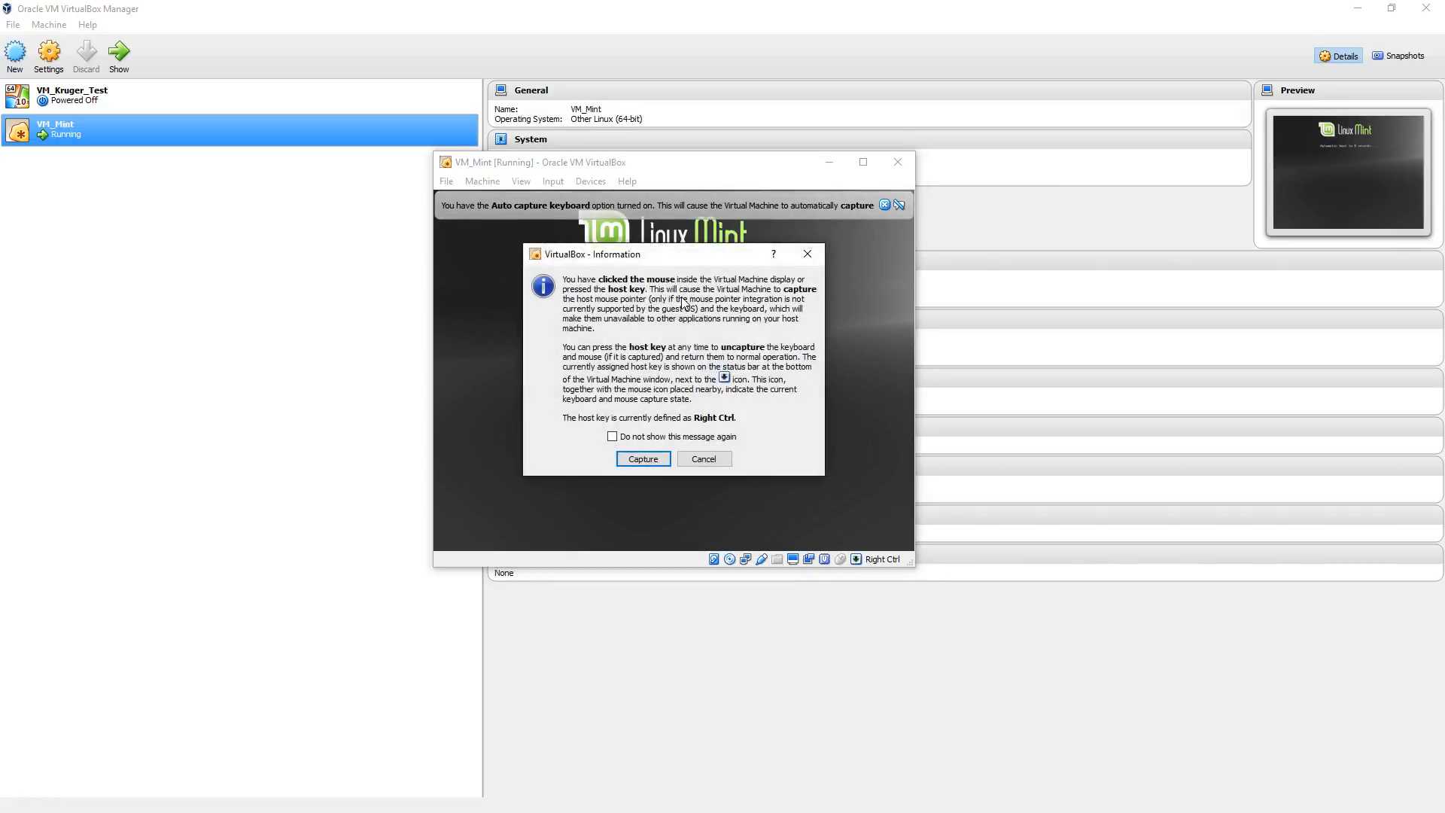
{"action": "left_click", "coordinate": [643, 459]}
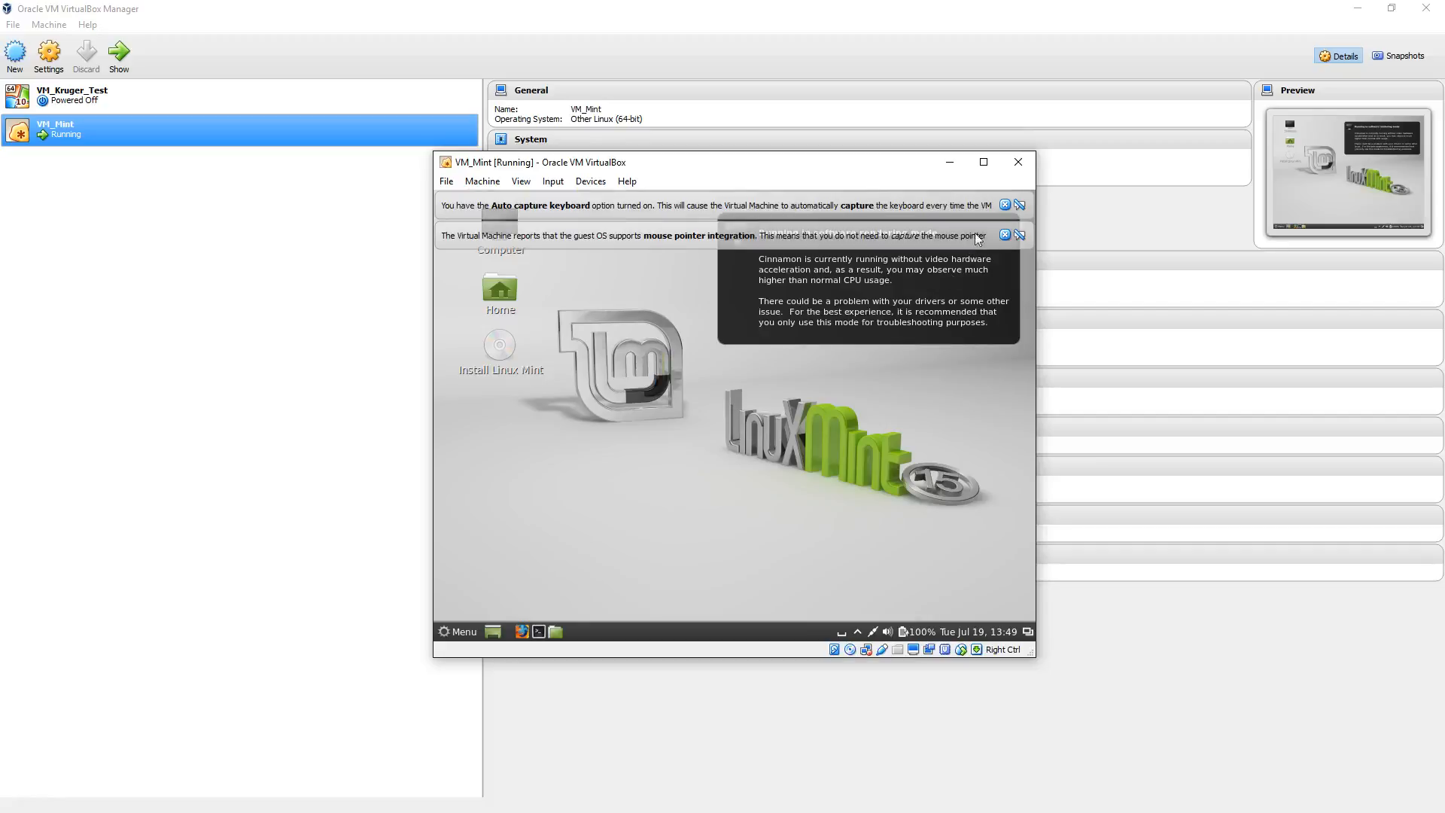
{"action": "left_click", "coordinate": [1005, 234]}
{"action": "left_click", "coordinate": [1004, 205]}
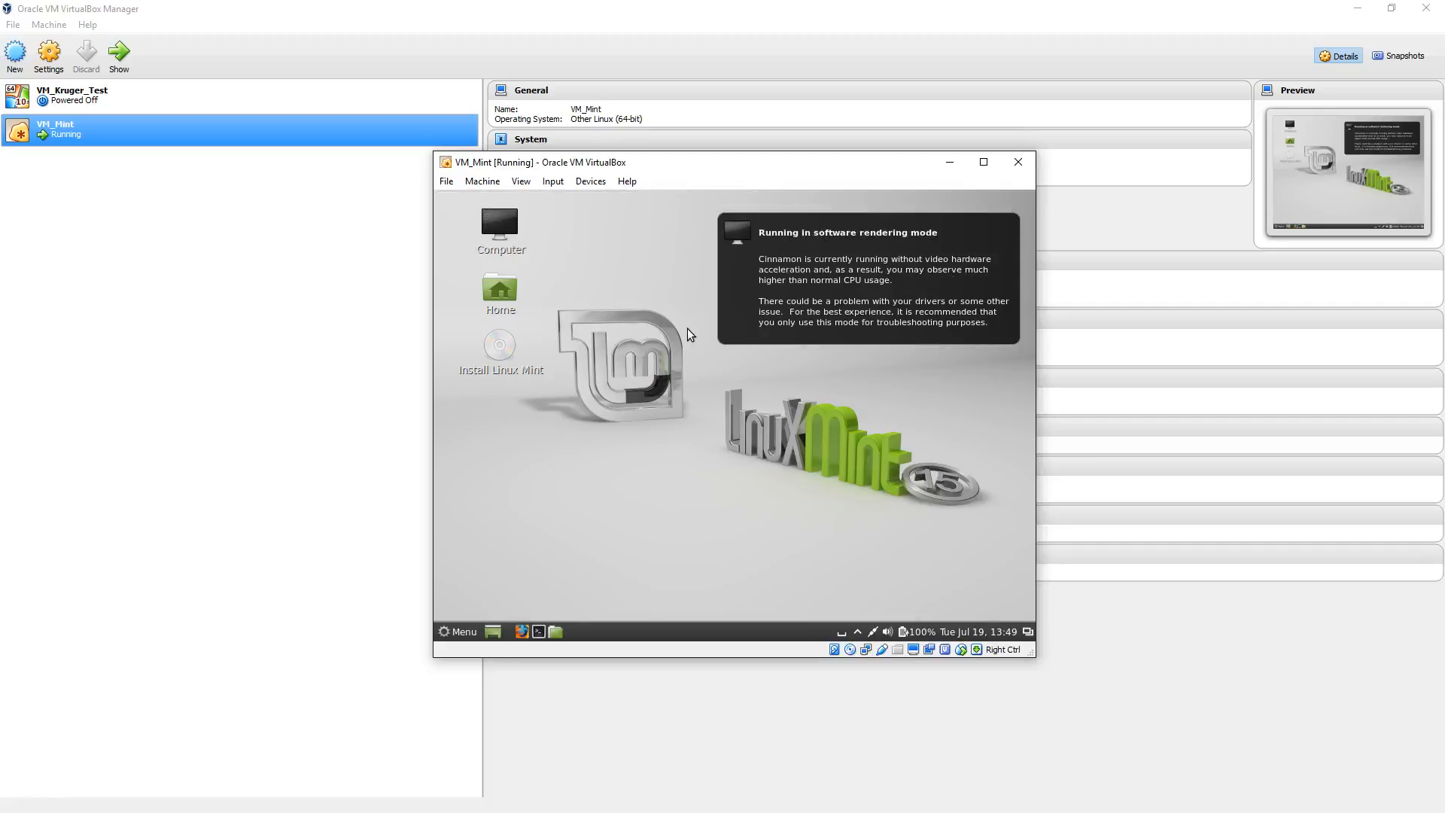
Step: Launch the Linux Mint installer in English, accept the preparation checks, and start the installation with Erase disk and install Linux Mint
{"action": "left_click", "coordinate": [500, 350]}
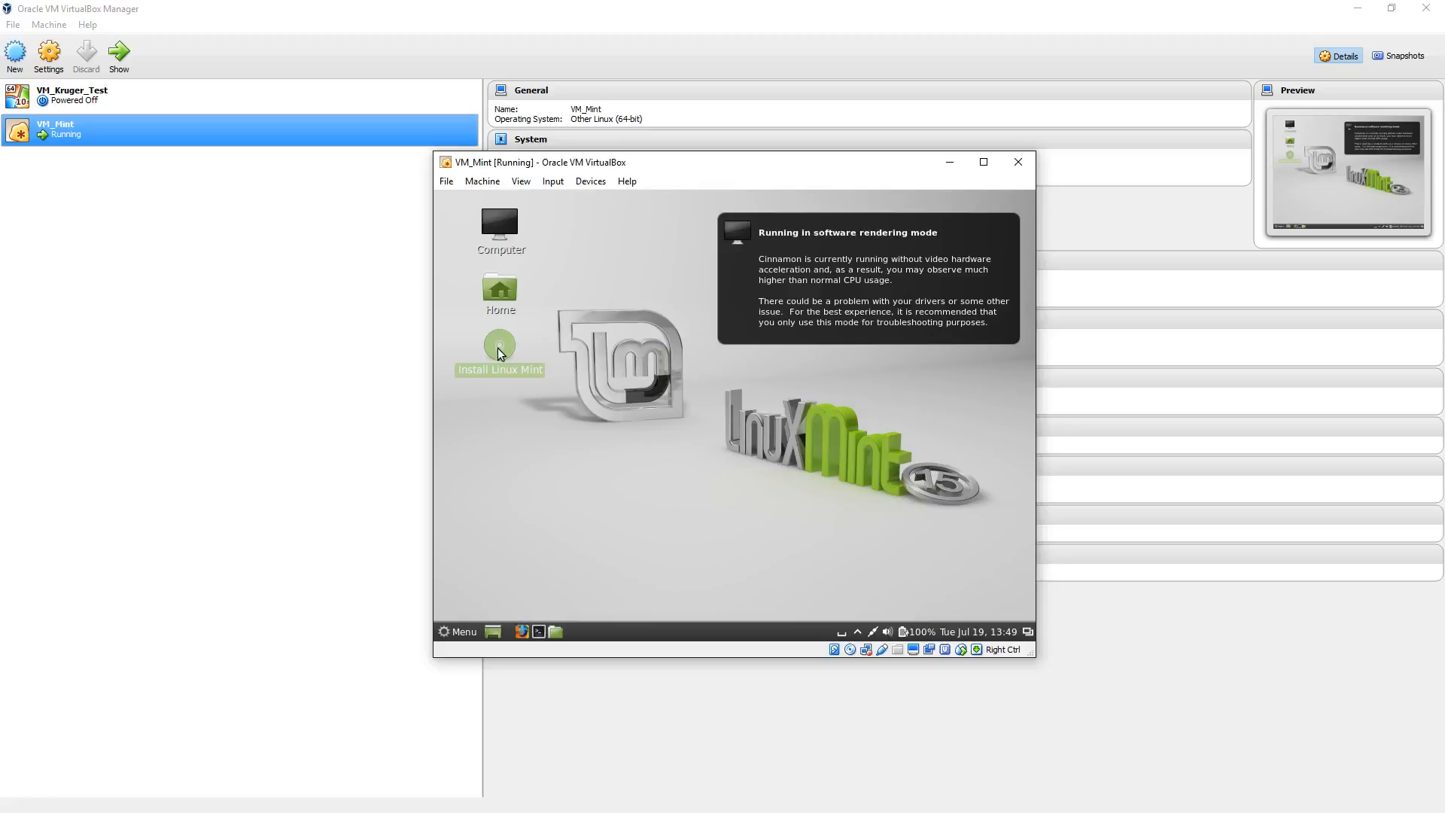
{"action": "double_click", "coordinate": [498, 349]}
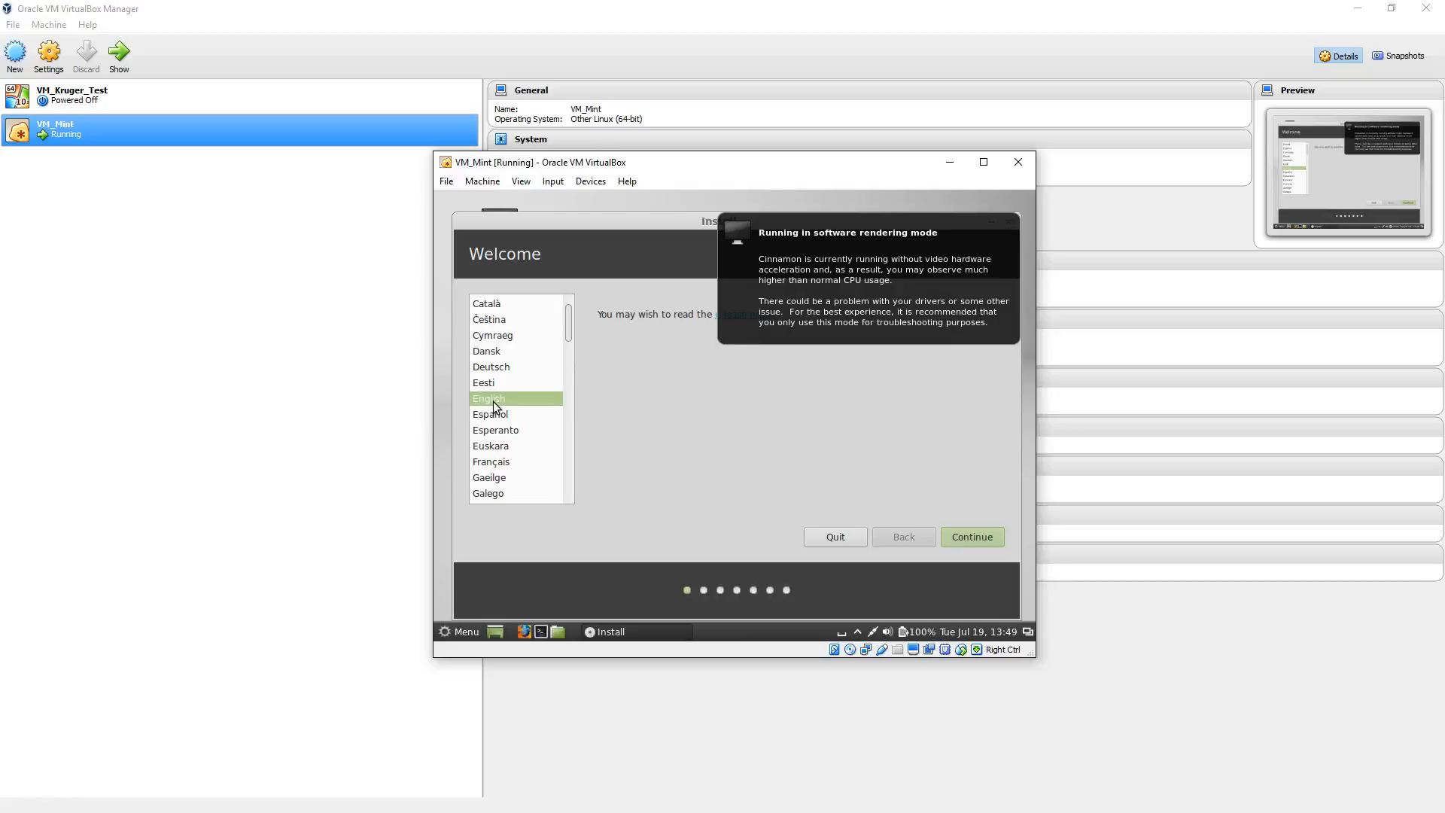
{"action": "left_click", "coordinate": [968, 535]}
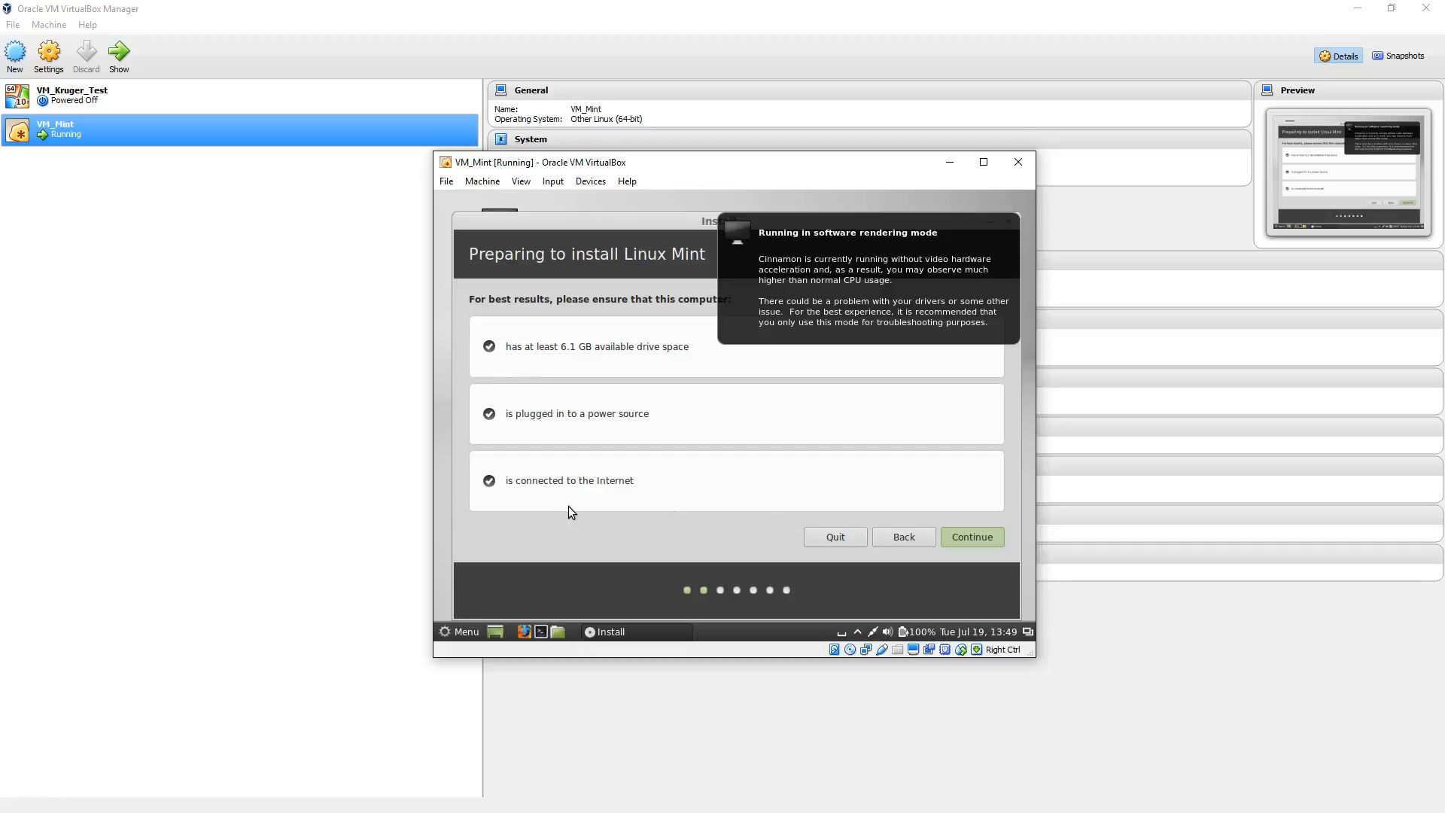
{"action": "left_click", "coordinate": [968, 539]}
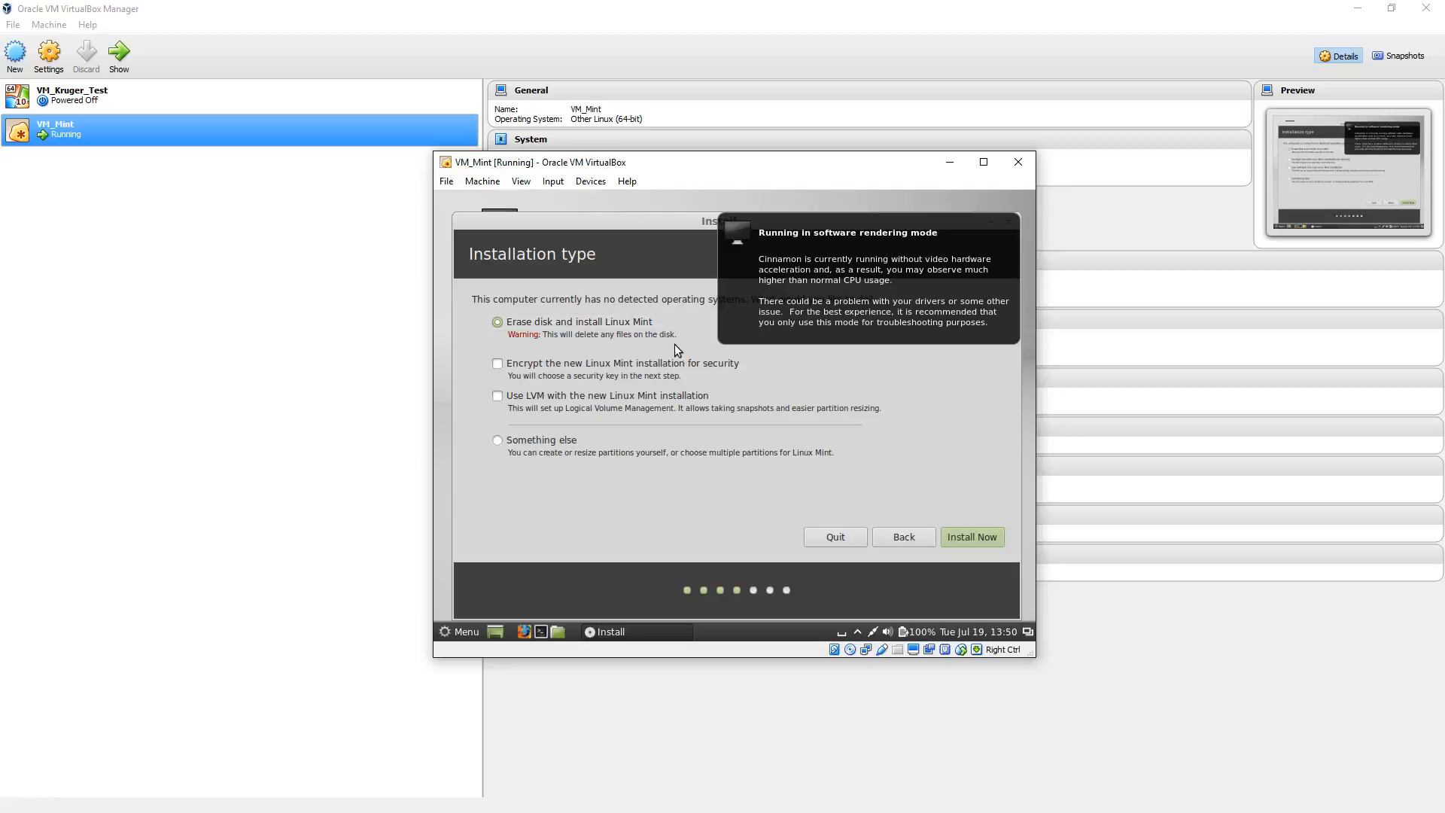
{"action": "left_click", "coordinate": [964, 536]}
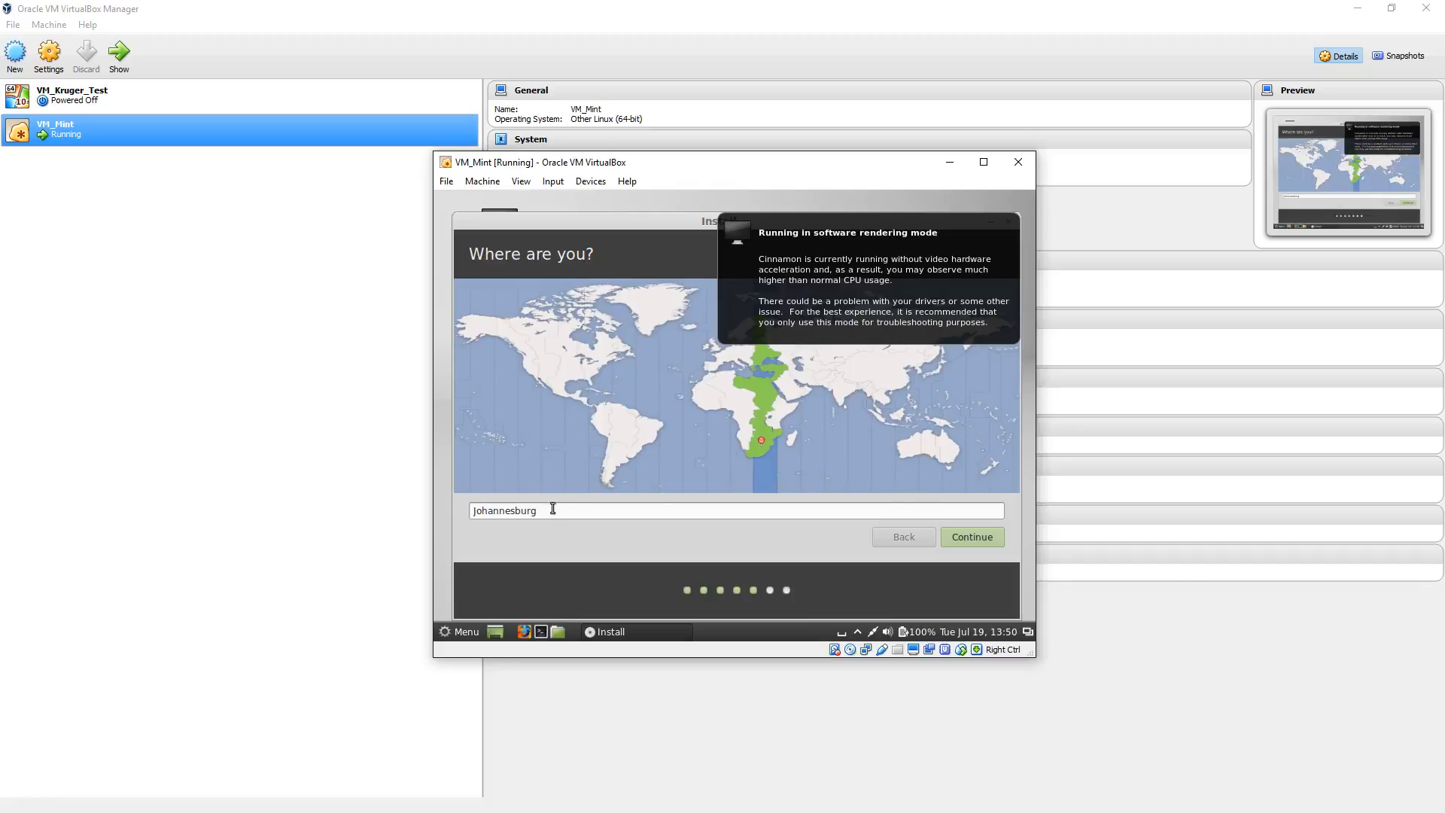
Step: Accept Johannesburg as the location and English (South Africa) as the keyboard layout
{"action": "left_click", "coordinate": [972, 537]}
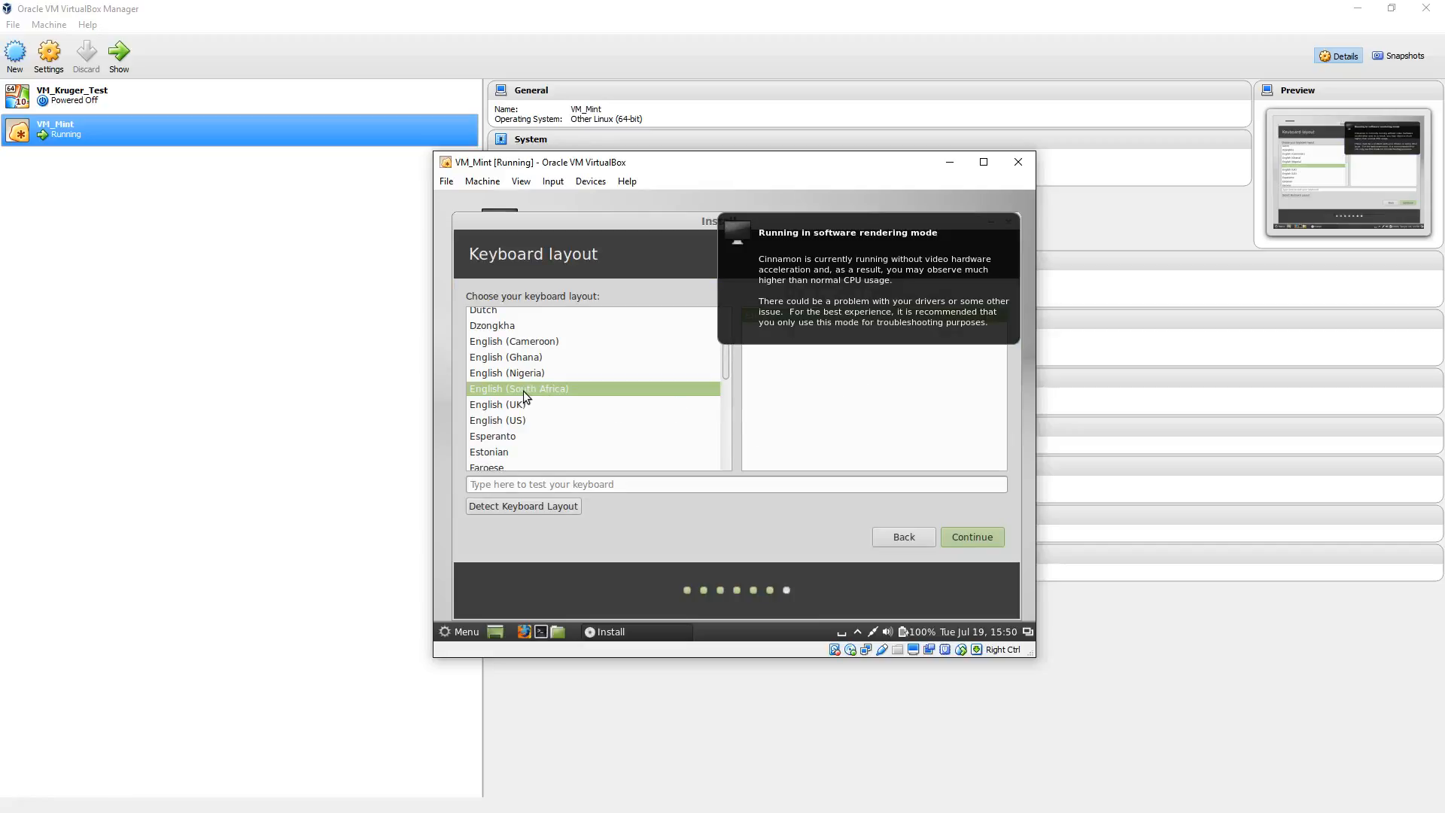
{"action": "left_click", "coordinate": [976, 544]}
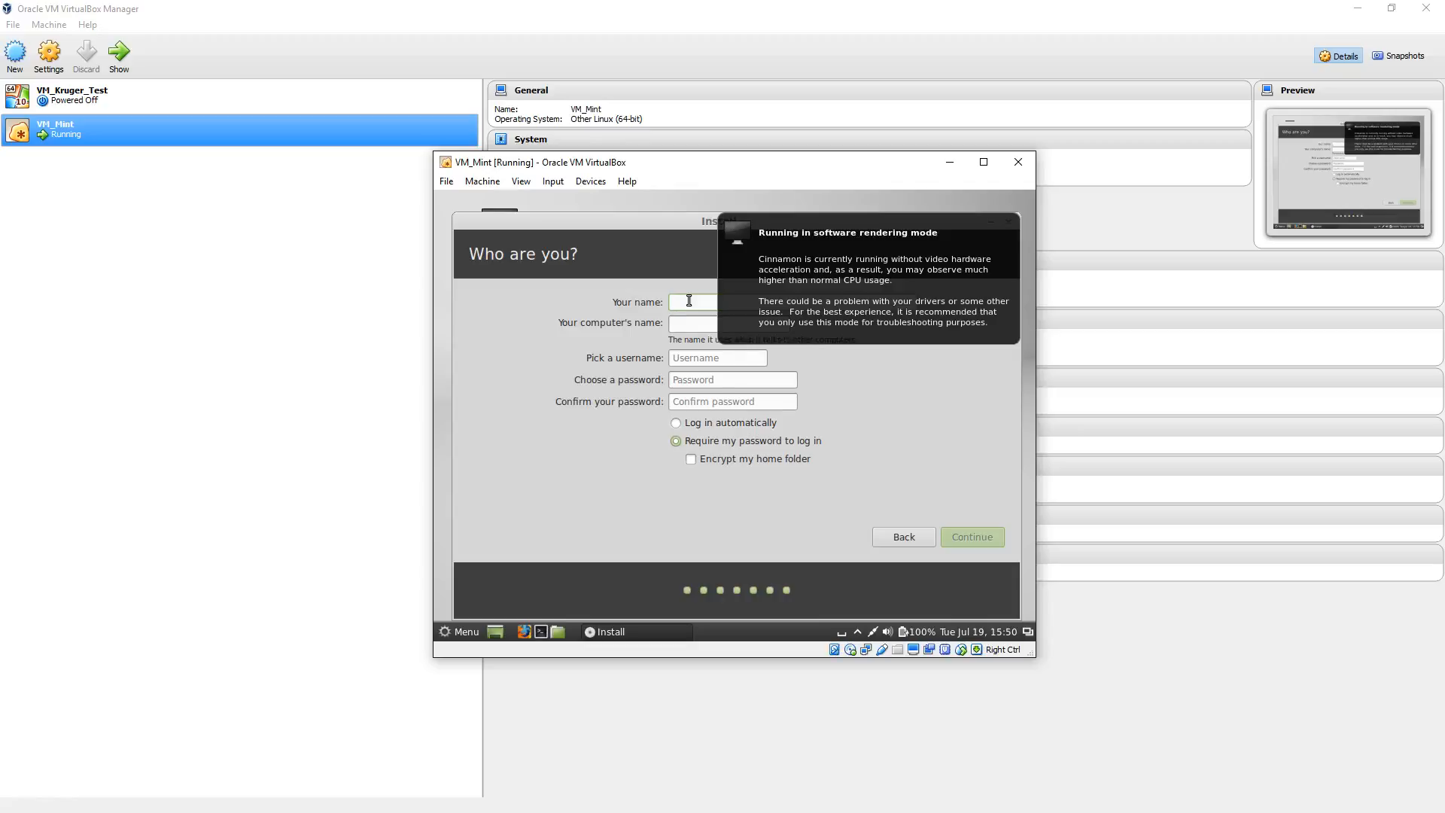
Step: Fill in the account details with the name admin, enter and confirm the account password, and submit them
{"action": "type", "text": "admin"}
{"action": "left_click", "coordinate": [691, 382]}
{"action": "type", "text": "admin"}
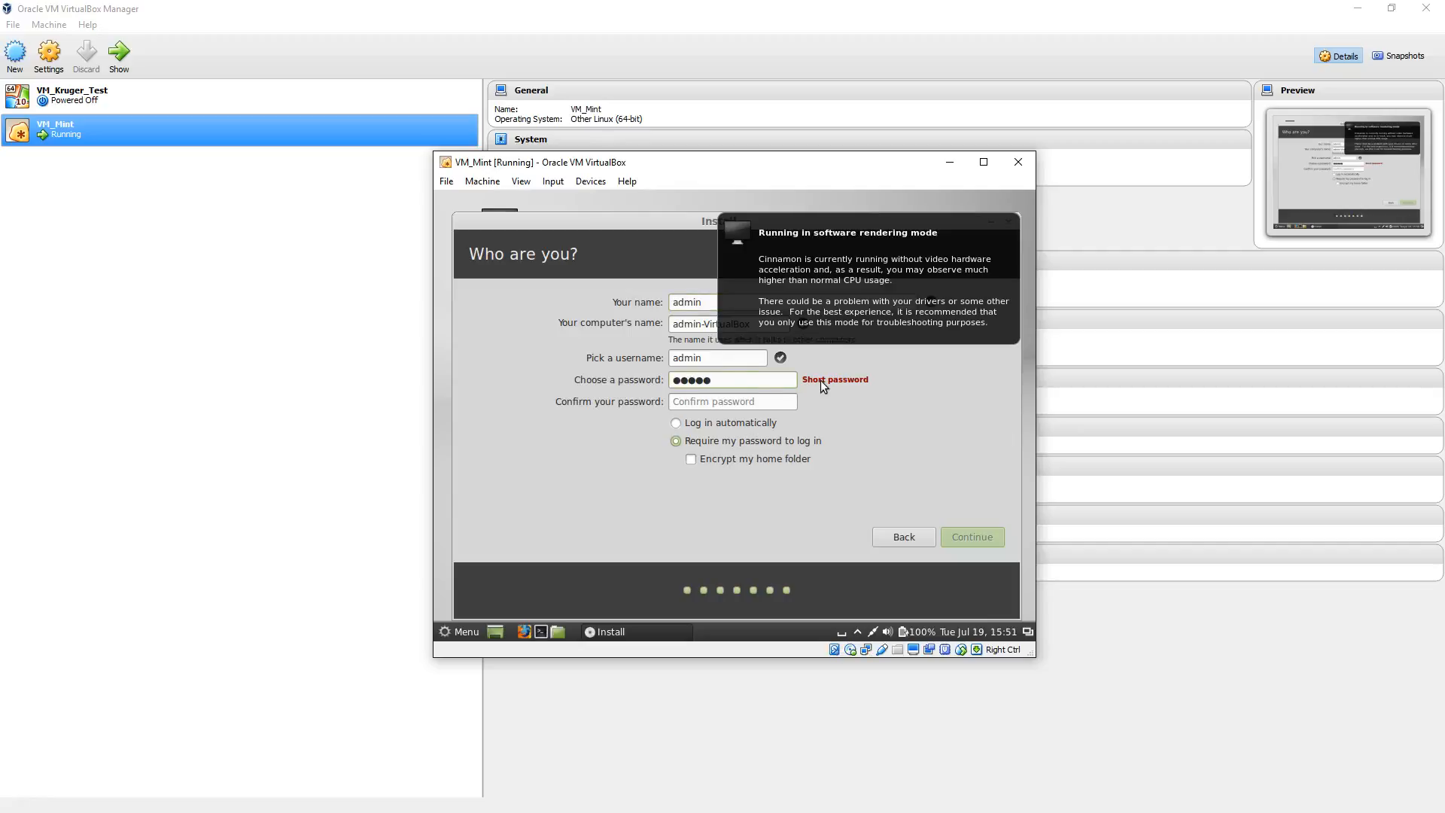
{"action": "type", "text": "123"}
{"action": "left_click", "coordinate": [752, 400]}
{"action": "type", "text": "admin123"}
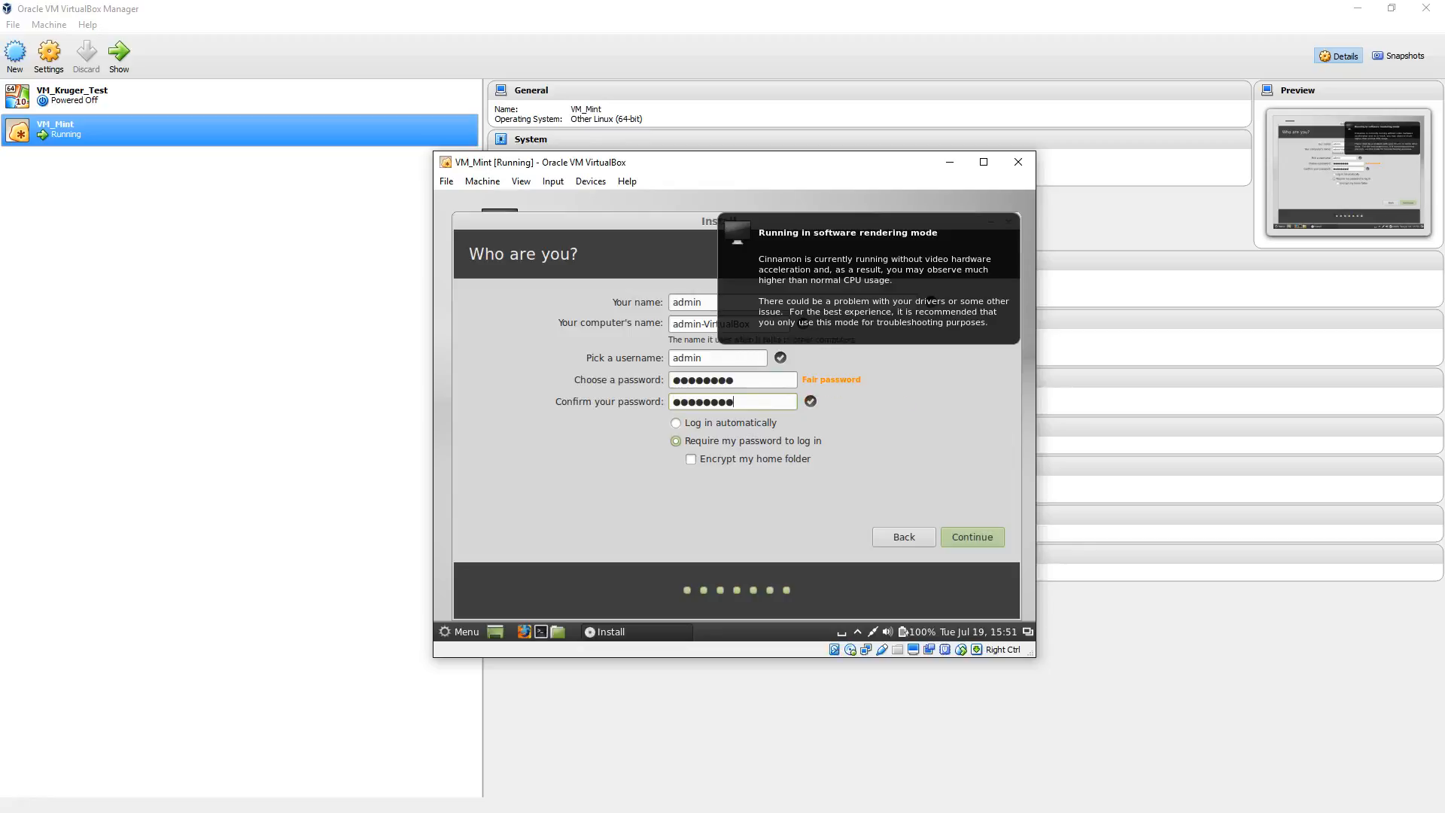
{"action": "left_click", "coordinate": [966, 534]}
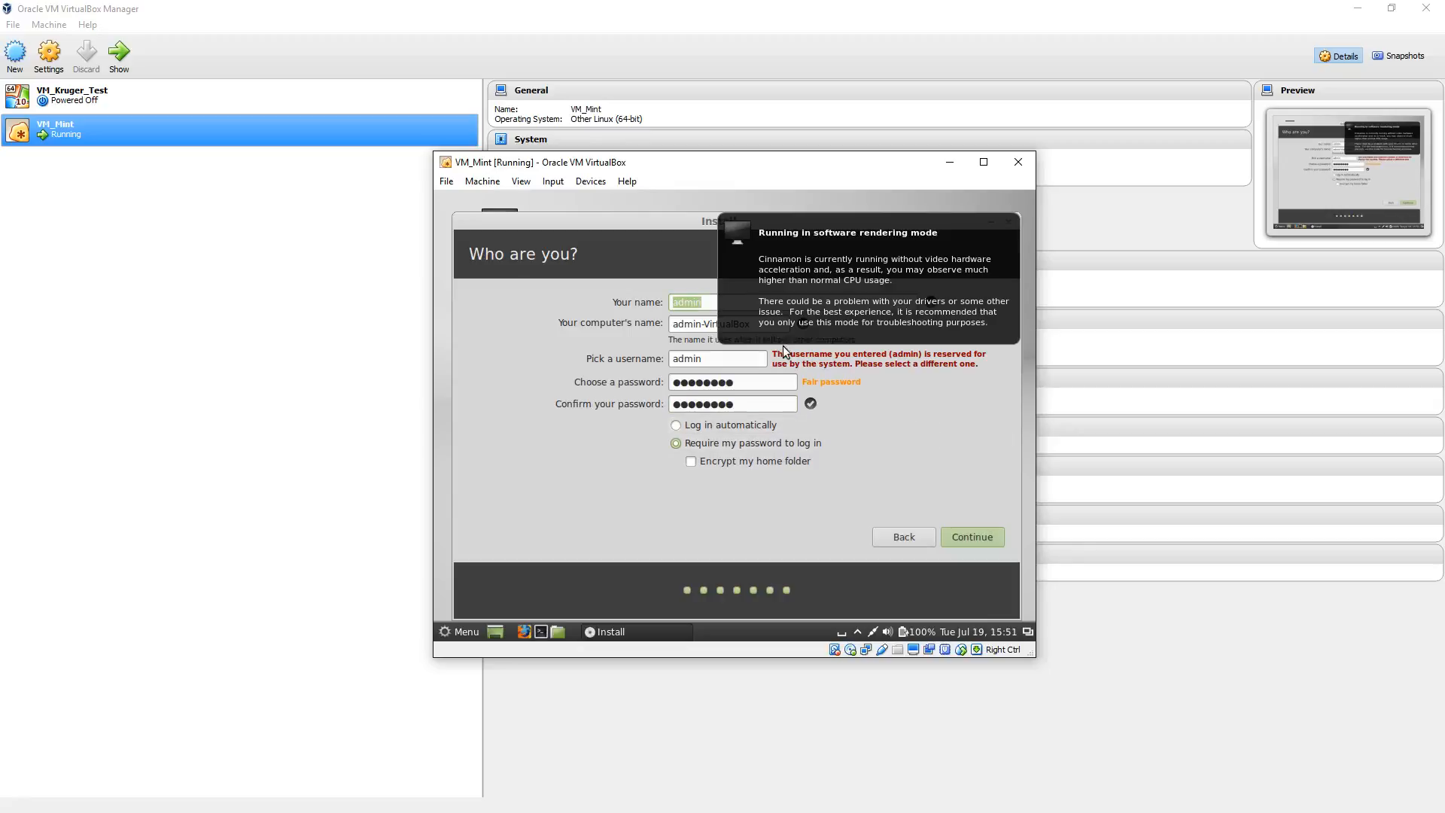
Step: Replace the account name with test and submit the user details to continue the installation
{"action": "left_click", "coordinate": [706, 304]}
{"action": "key", "text": "BackSpace"}
{"action": "key", "text": "BackSpace"}
{"action": "key", "text": "BackSpace"}
{"action": "key", "text": "BackSpace"}
{"action": "key", "text": "BackSpace"}
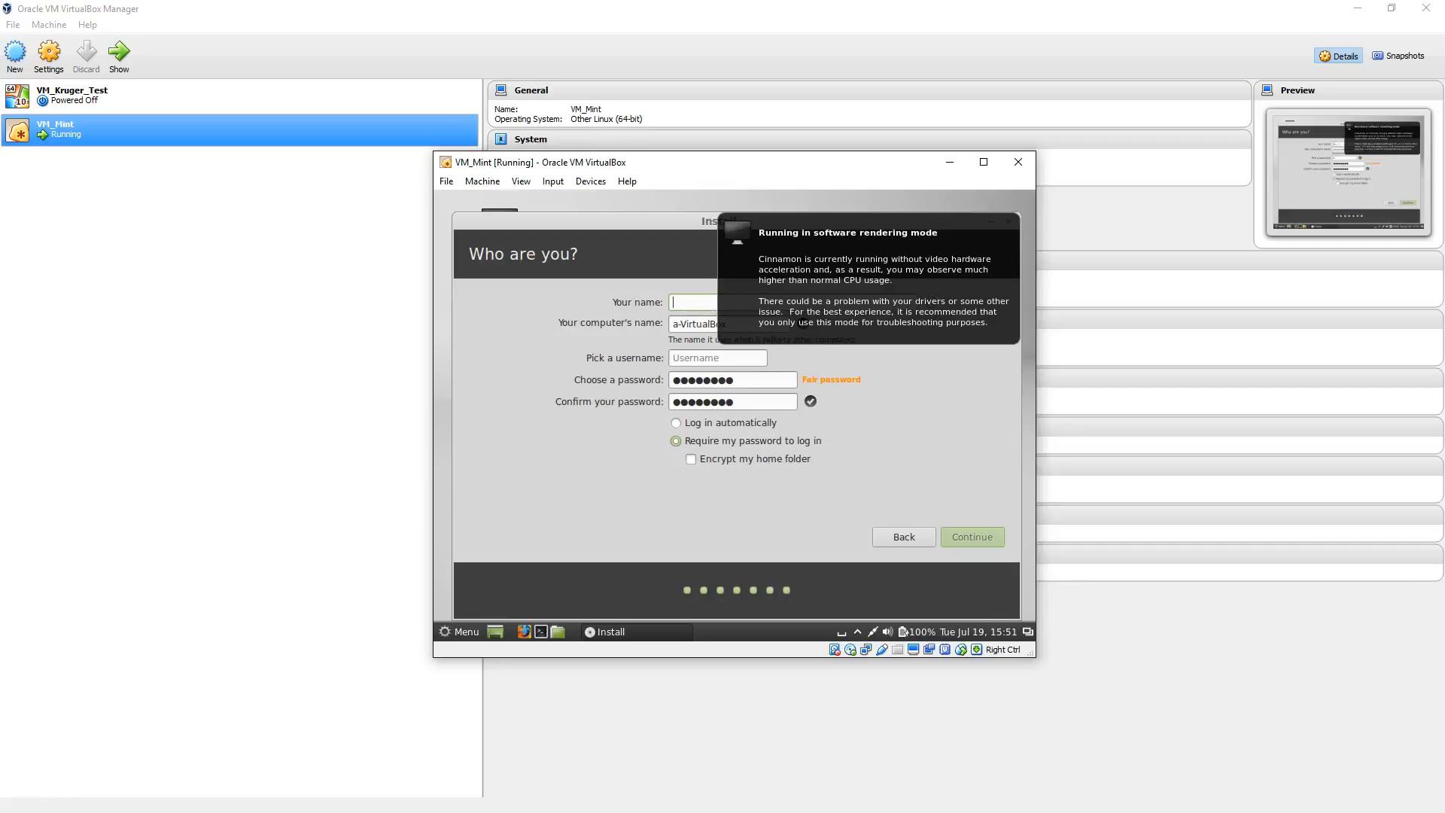
{"action": "type", "text": "test"}
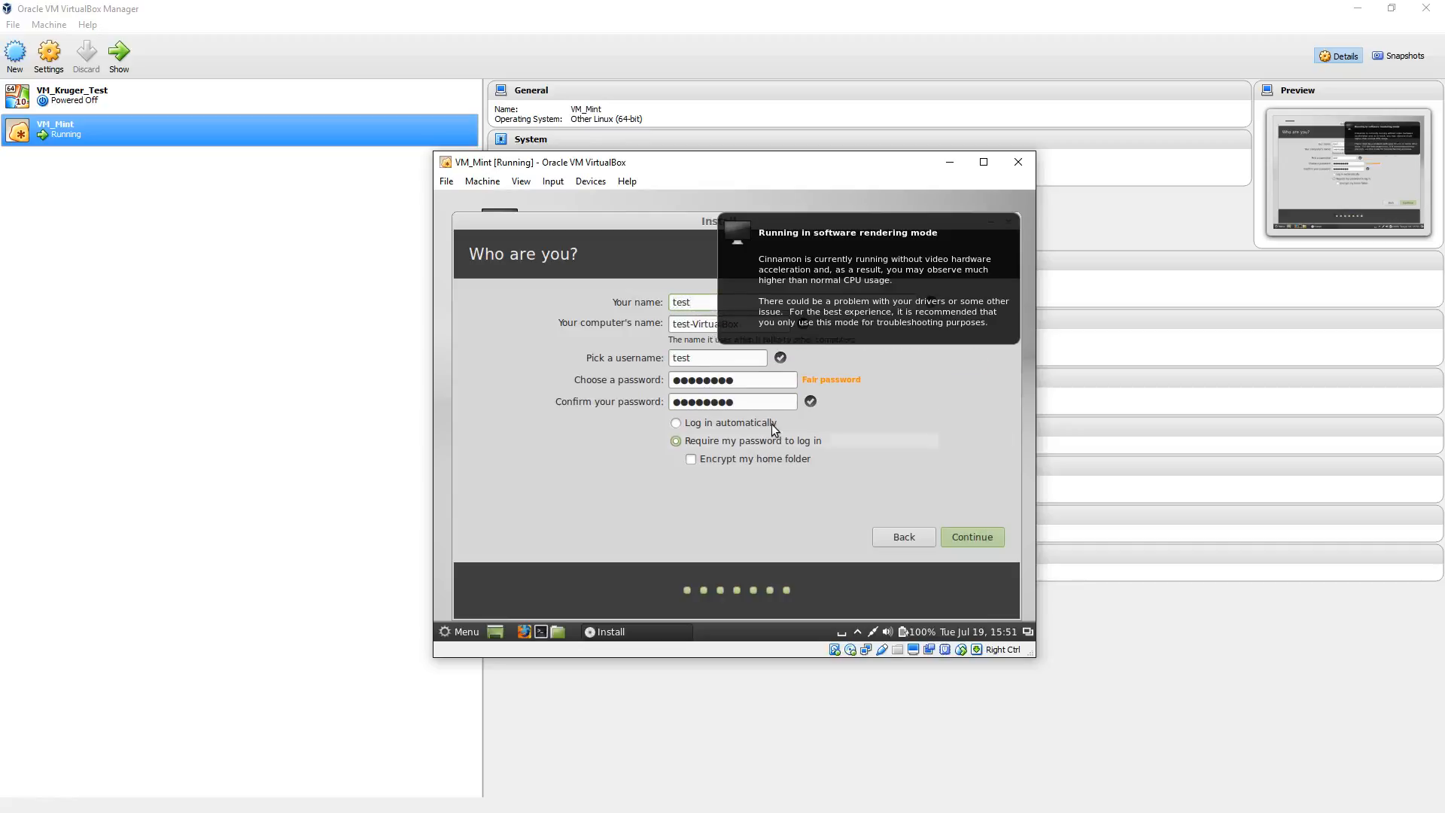
{"action": "left_click", "coordinate": [964, 536]}
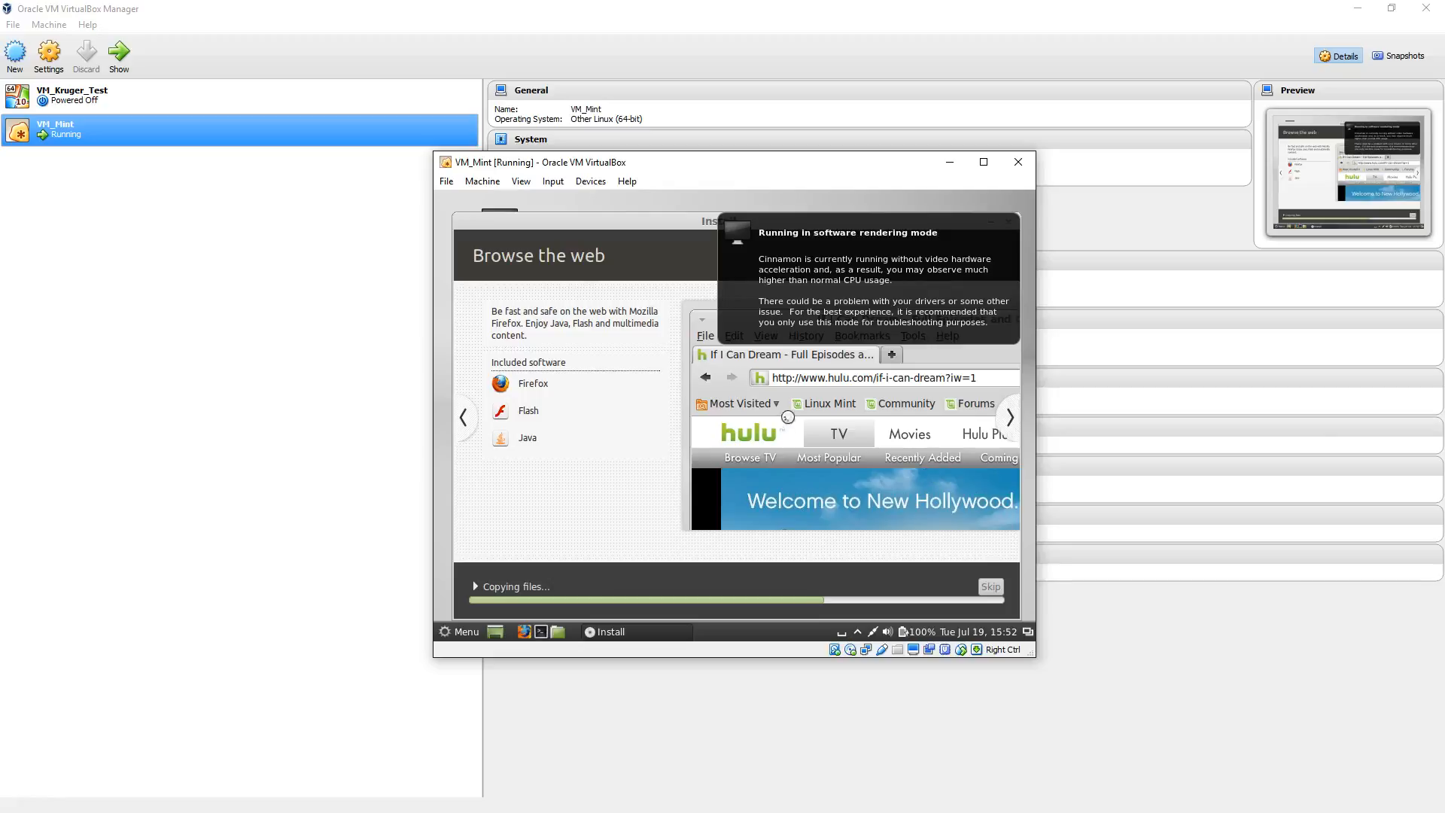
Step: Examine which disk image is mounted in the running virtual machine's optical drive and the option to remove it
{"action": "left_click", "coordinate": [589, 182]}
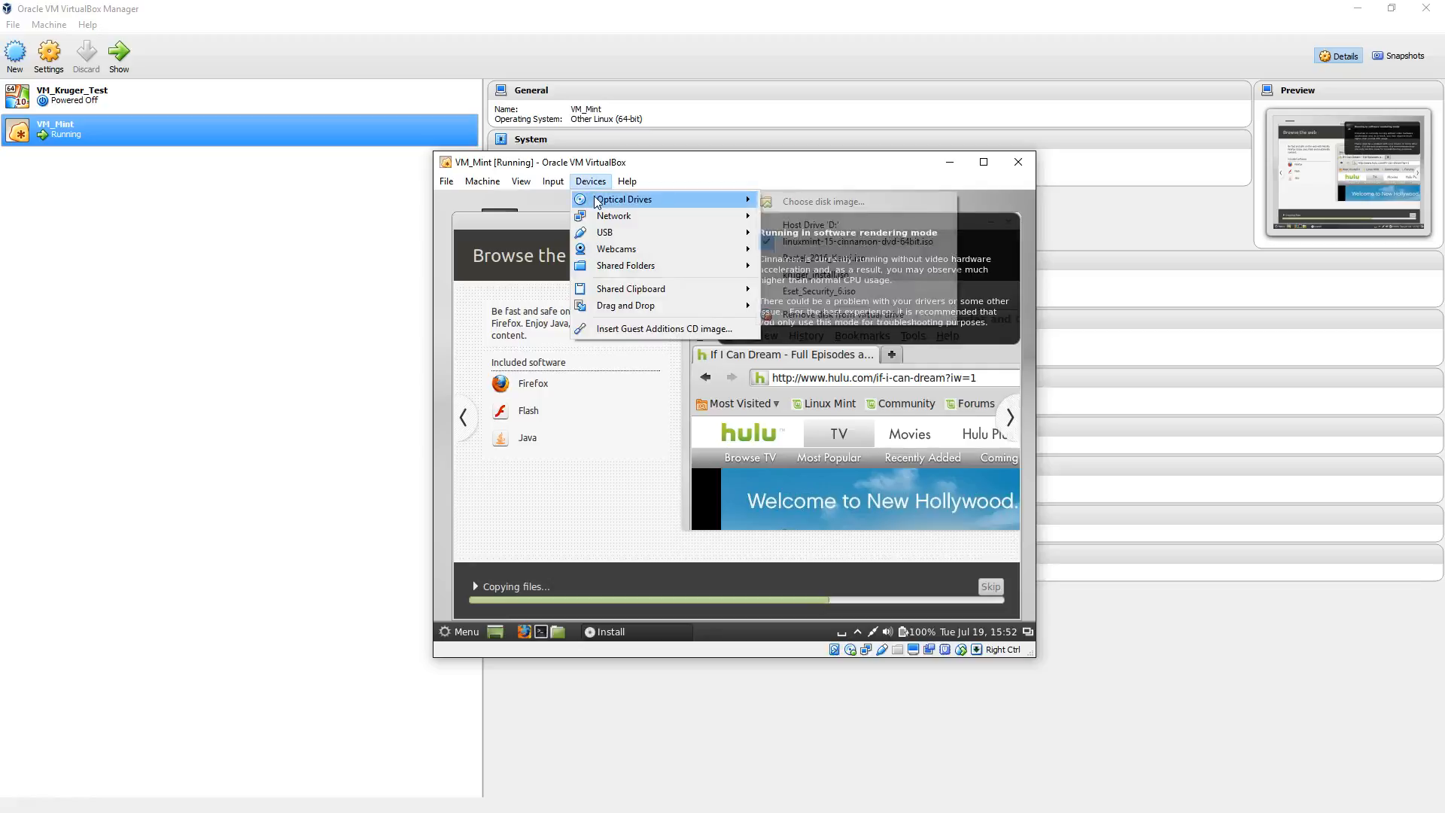
{"action": "mouse_move", "coordinate": [602, 199]}
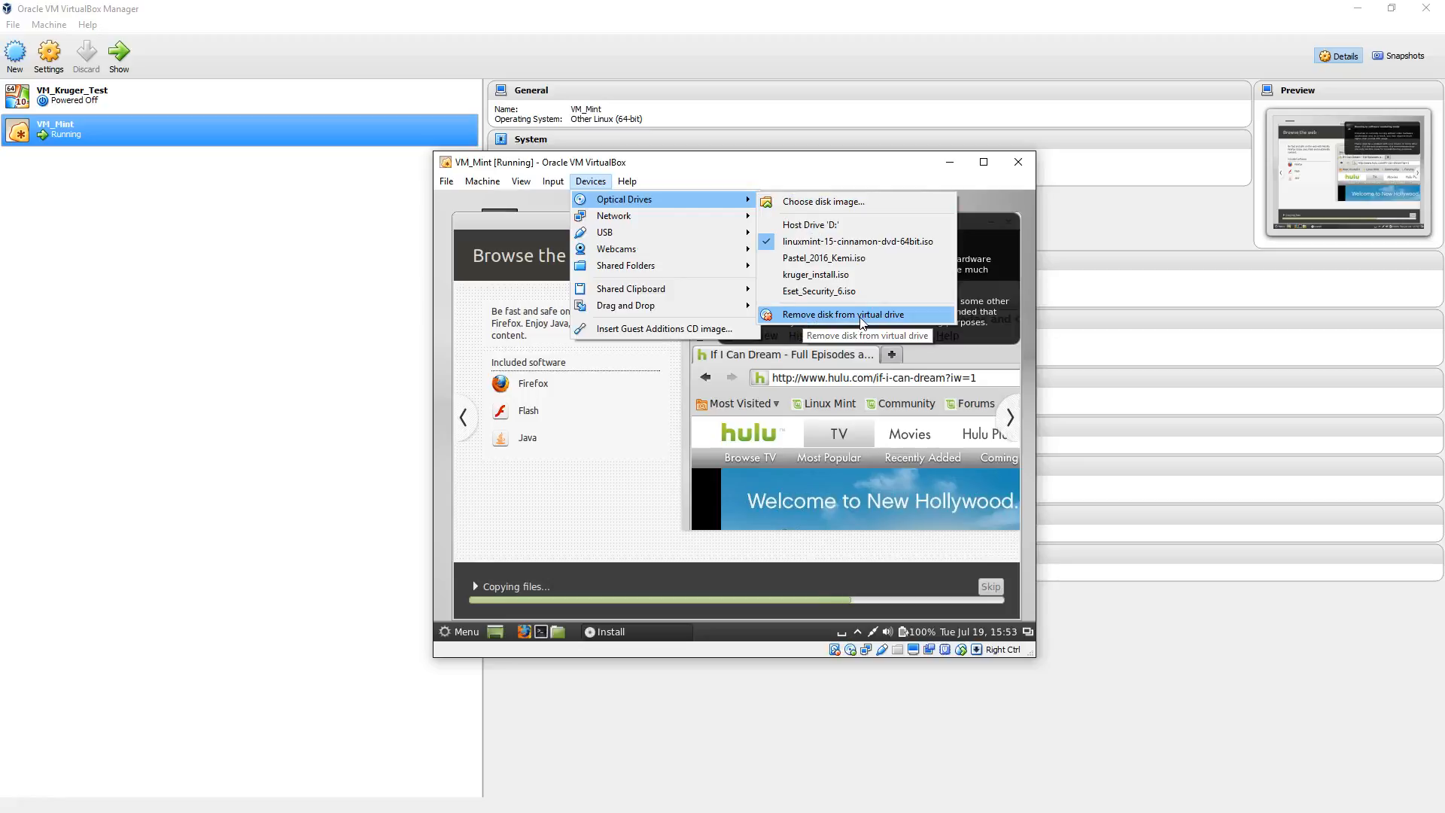
{"action": "left_click", "coordinate": [592, 183]}
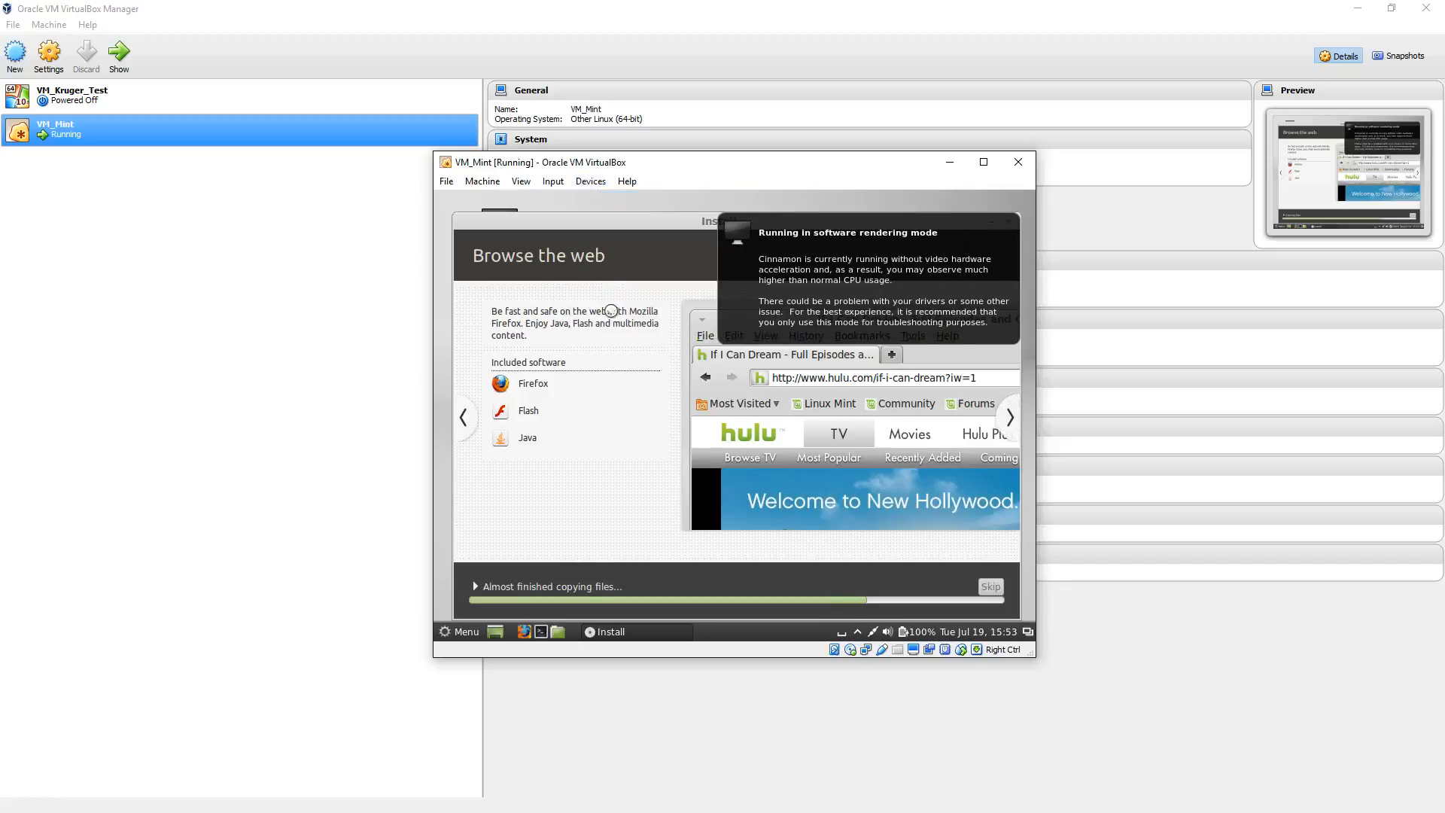